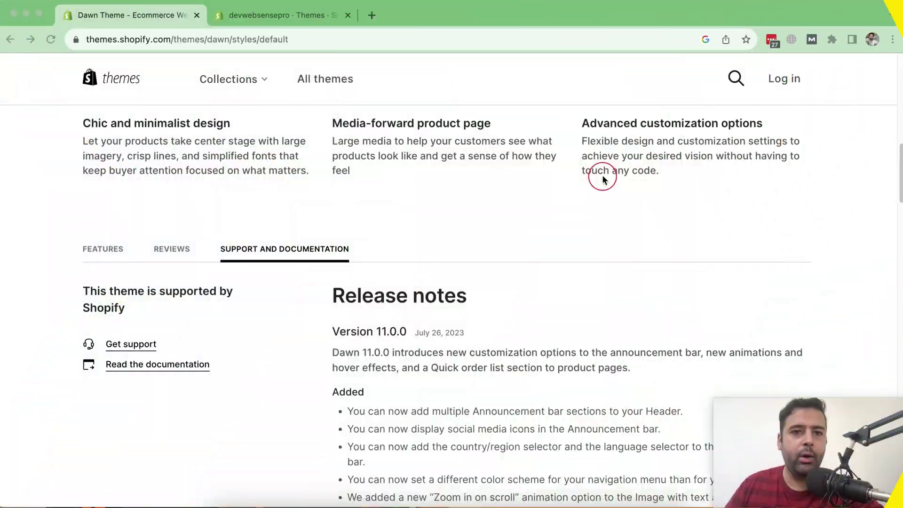
Highlight the Dawn 11.0.0 note about multiple Announcement bar sections, then switch to the admin Themes page
scroll(603, 174, "up", 10)
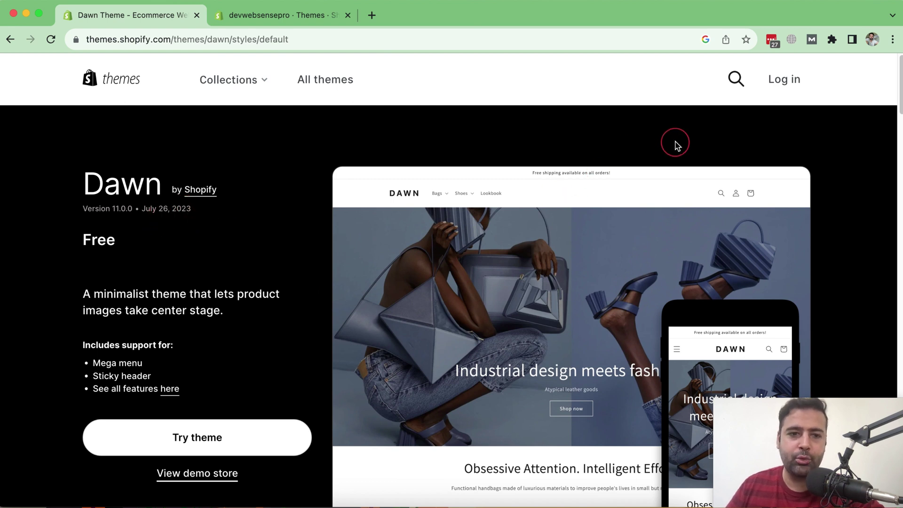
scroll(676, 145, "down", 15)
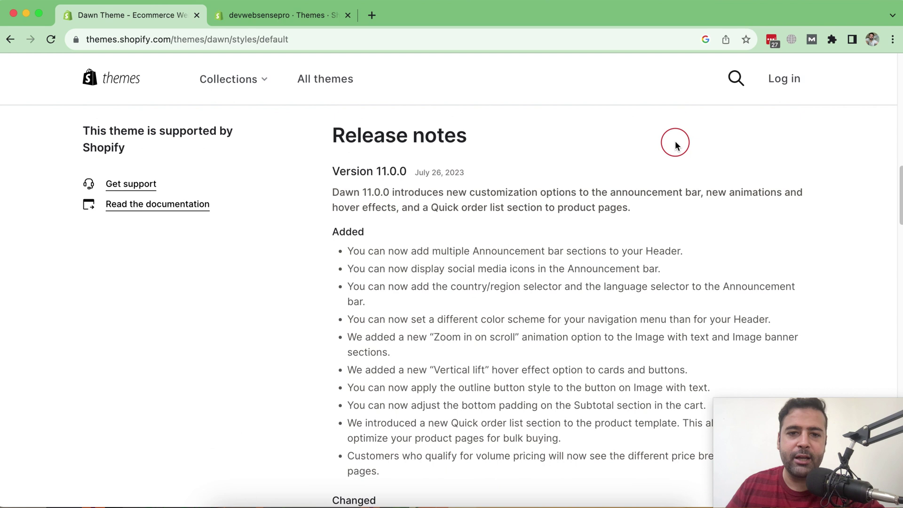
scroll(488, 182, "down", 3)
scroll(489, 240, "up", 2)
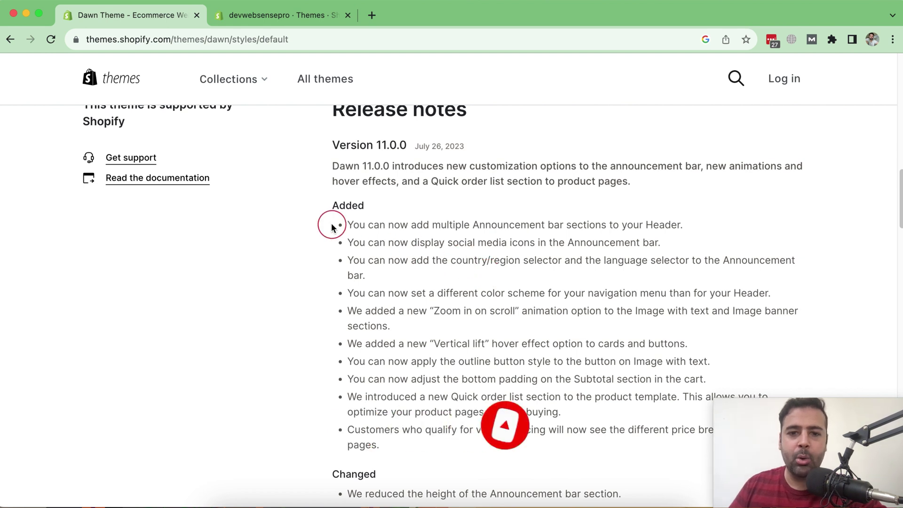
left_click_drag(350, 224, 672, 225)
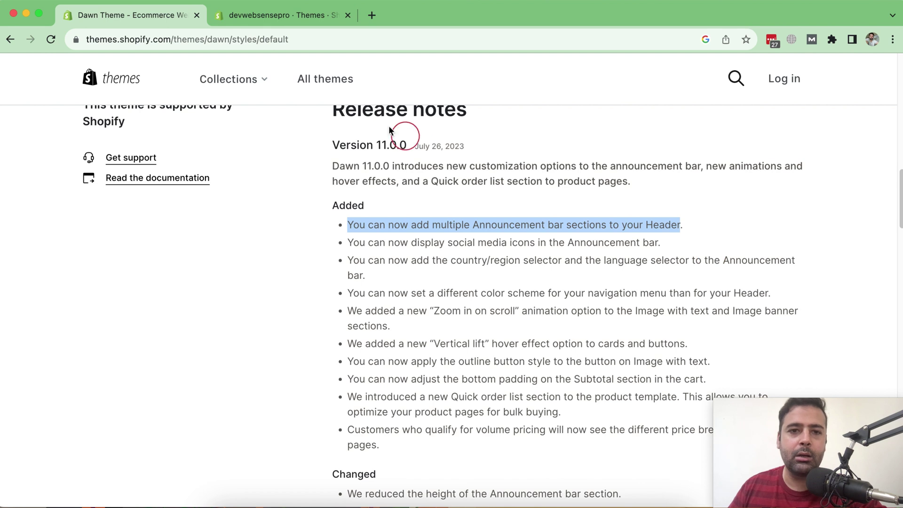
left_click(306, 15)
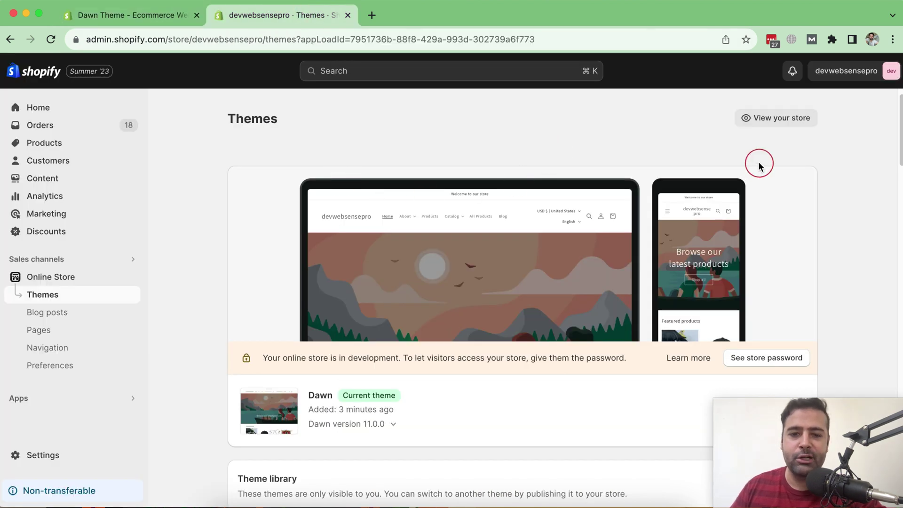
Open the current Dawn theme in the theme editor with Customize
scroll(805, 156, "down", 3)
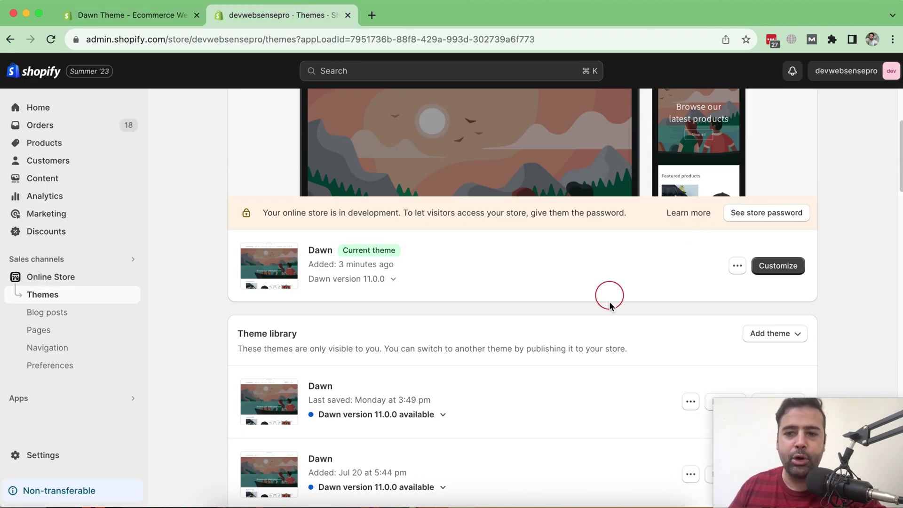
left_click(773, 271)
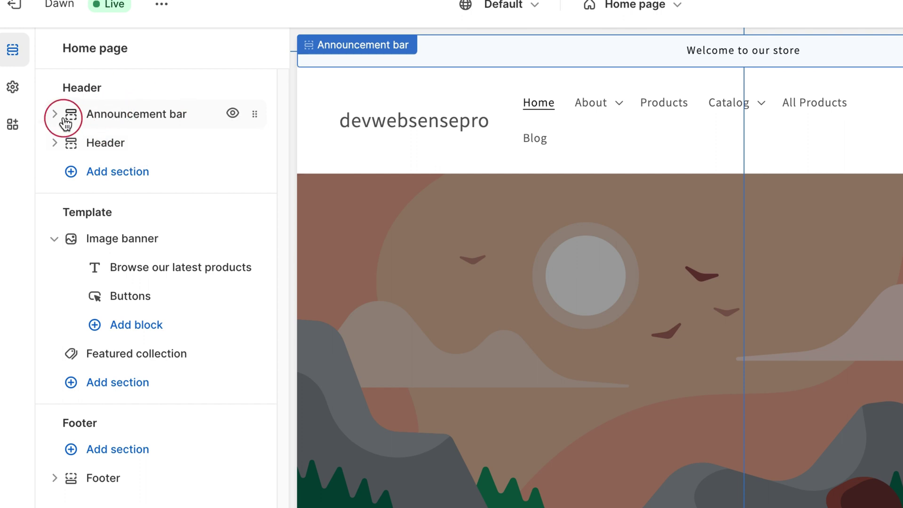
Add three Announcement bar sections to the Header group
left_click(116, 175)
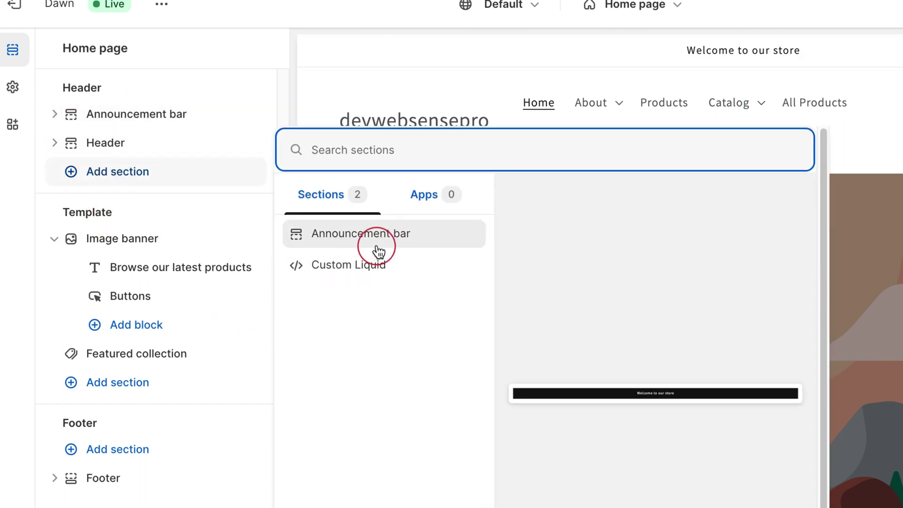
left_click(379, 250)
left_click(162, 254)
left_click(393, 239)
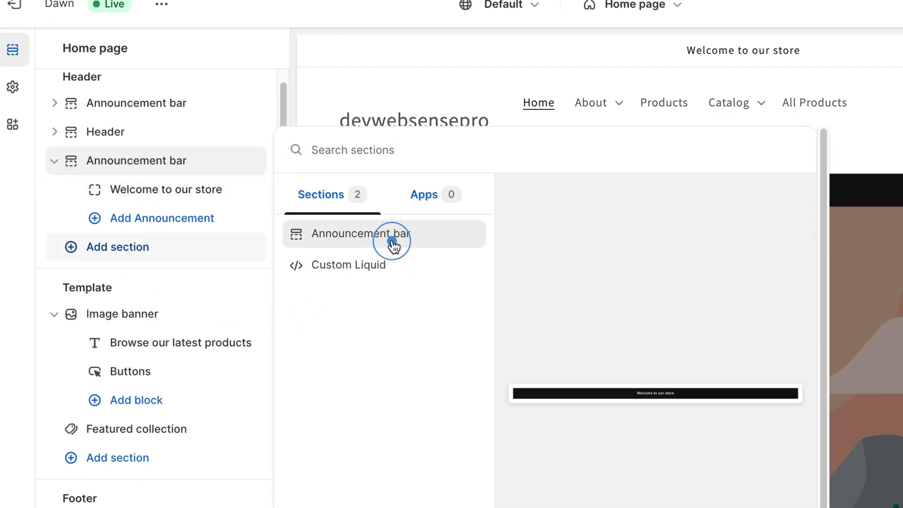
left_click(107, 249)
left_click(411, 250)
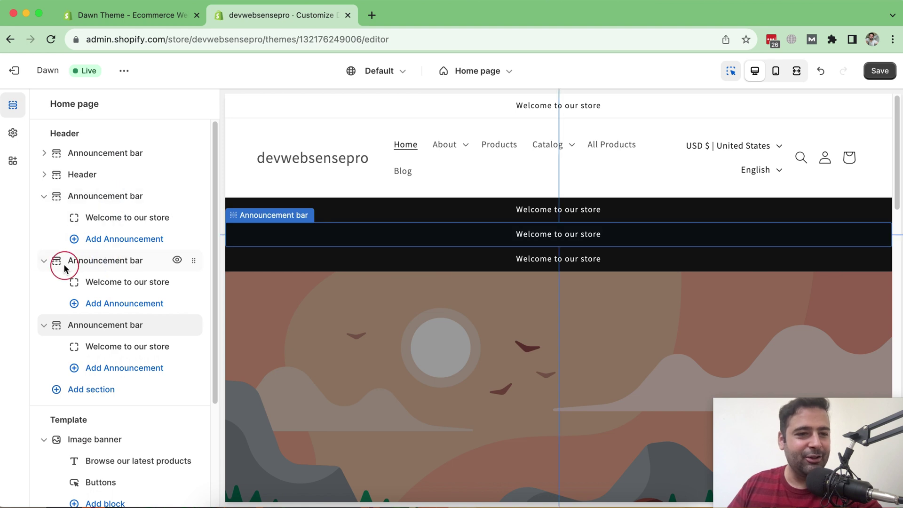
Move the new Announcement bars above the Header so all four stack on top, then return to the release notes
left_click(45, 260)
left_click(45, 282)
left_click_drag(193, 261, 195, 175)
left_click_drag(190, 282, 190, 203)
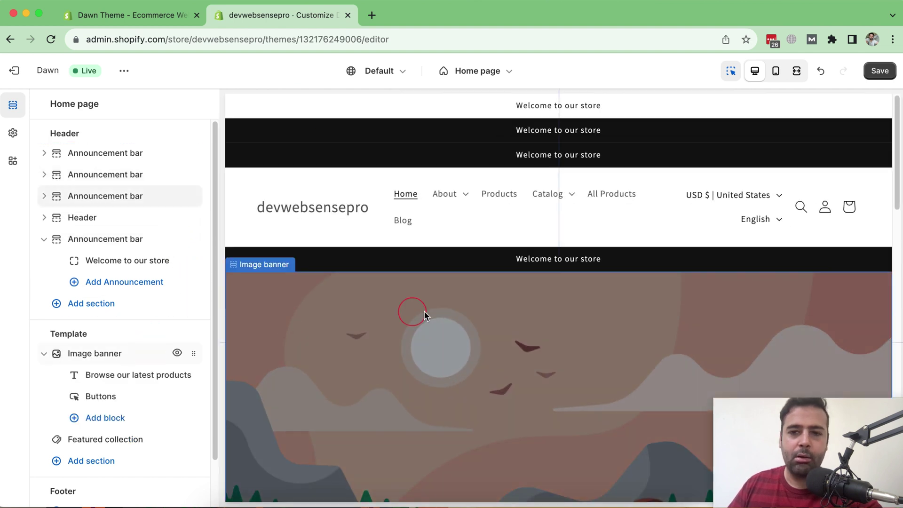
scroll(414, 312, "down", 4)
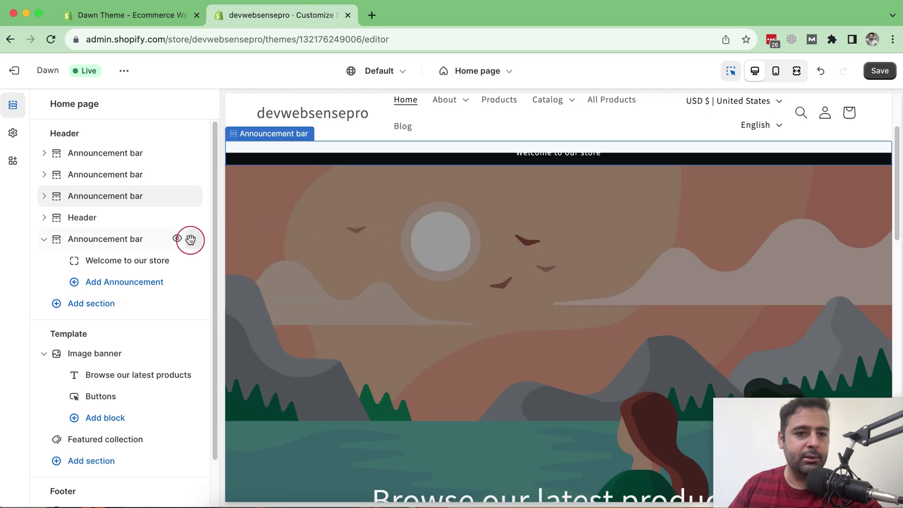
left_click_drag(190, 239, 190, 197)
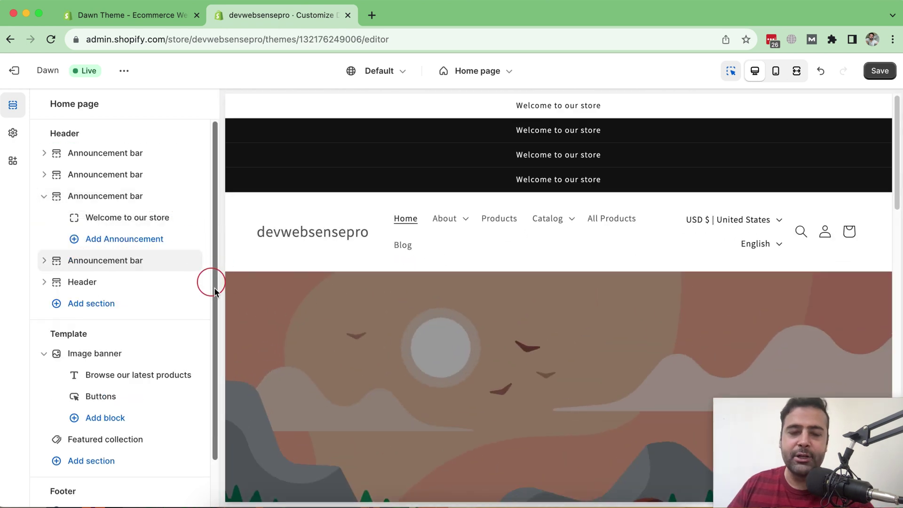
left_click(149, 17)
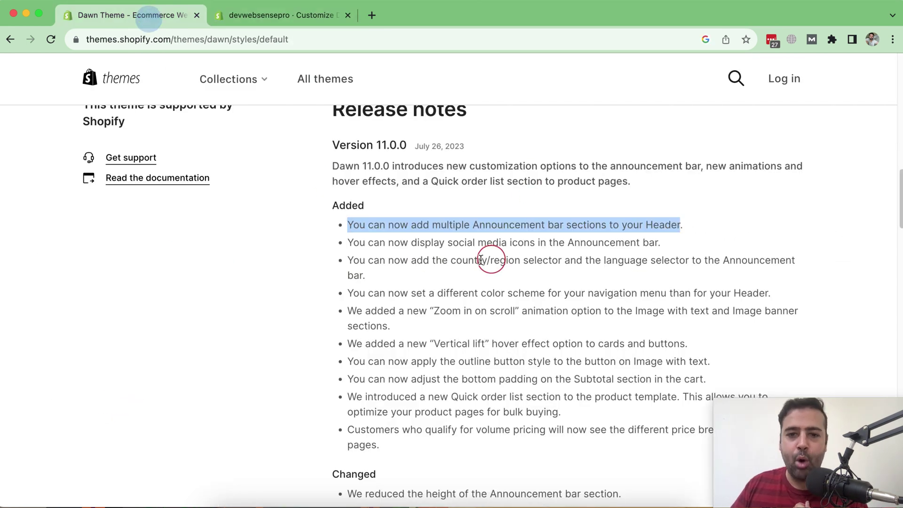
Highlight the release note on social media icons in the Announcement bar, then return to the editor
left_click_drag(356, 245, 643, 242)
left_click(675, 238)
triple_click(676, 237)
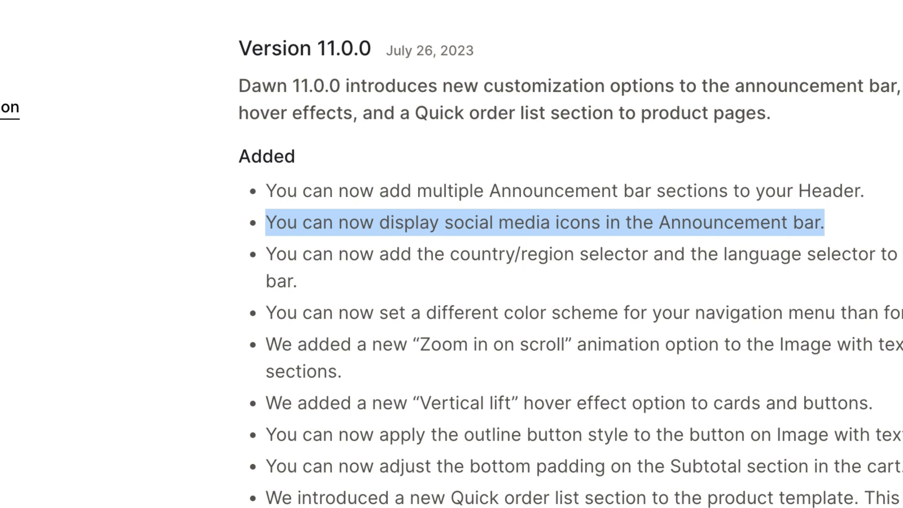
left_click(292, 14)
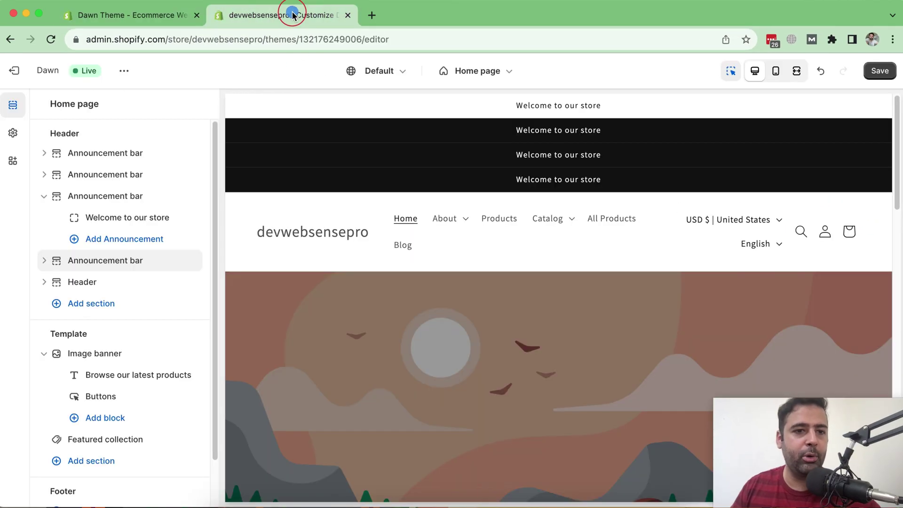
Turn on social media icons on desktop for the top Announcement bar
left_click(119, 152)
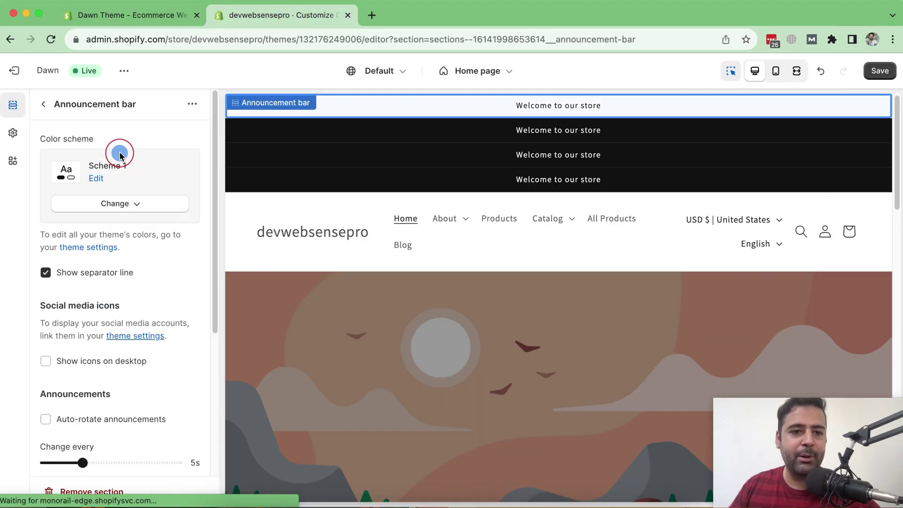
scroll(176, 219, "down", 4)
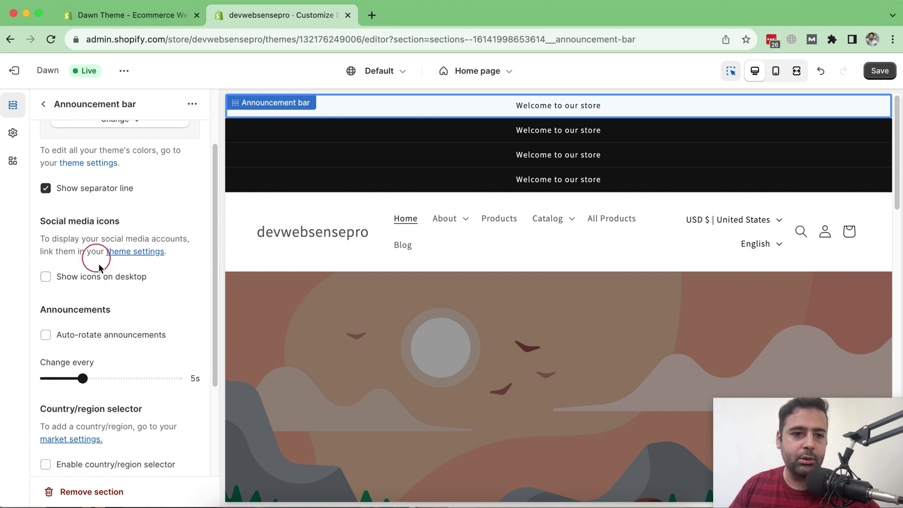
left_click(46, 279)
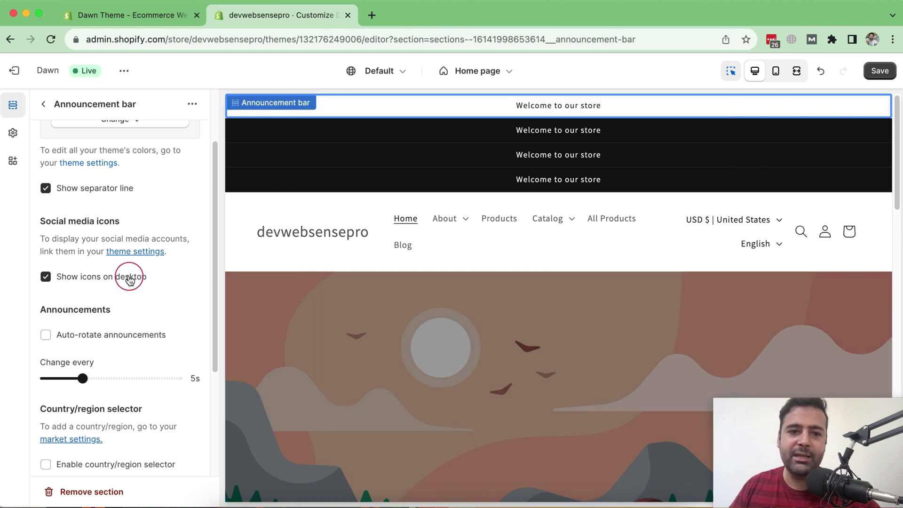
Enter facebook.com and instagram.com as the theme's social media links, then return to the release notes
left_click(149, 253)
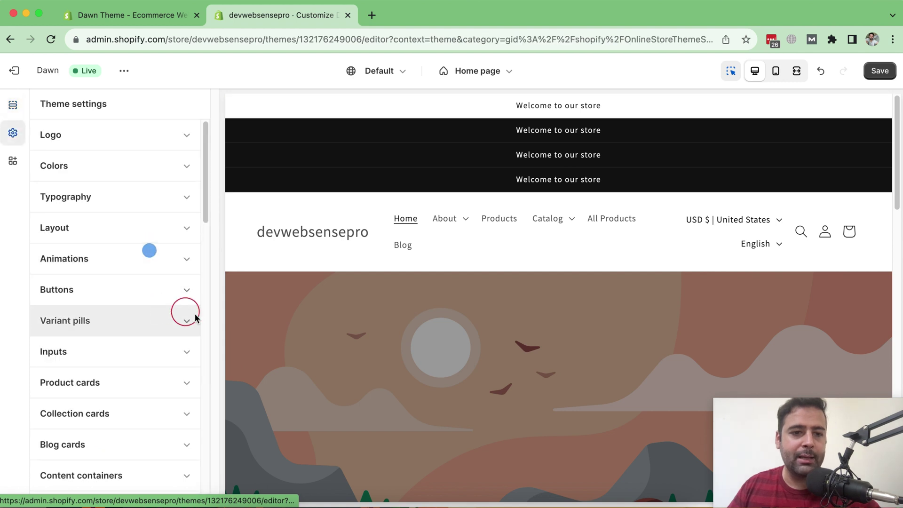
scroll(159, 204, "down", 5)
scroll(160, 204, "down", 7)
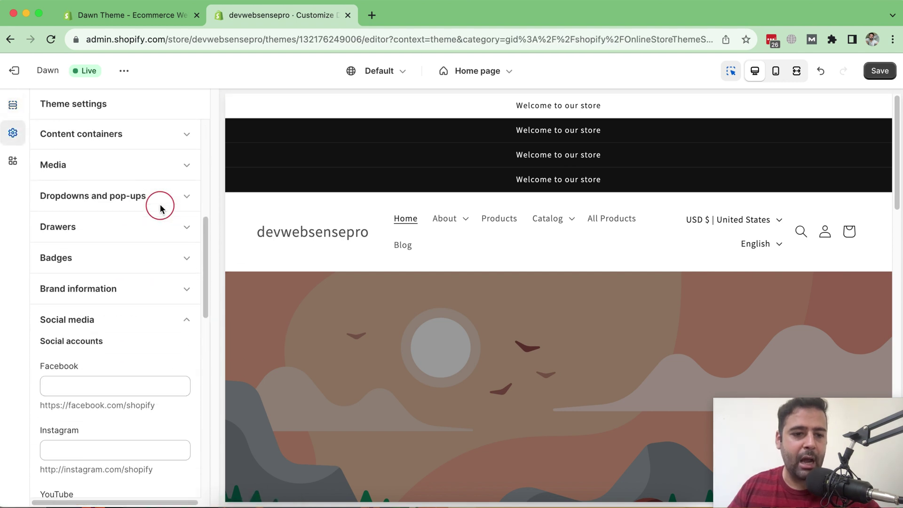
scroll(127, 272, "down", 1)
left_click(126, 262)
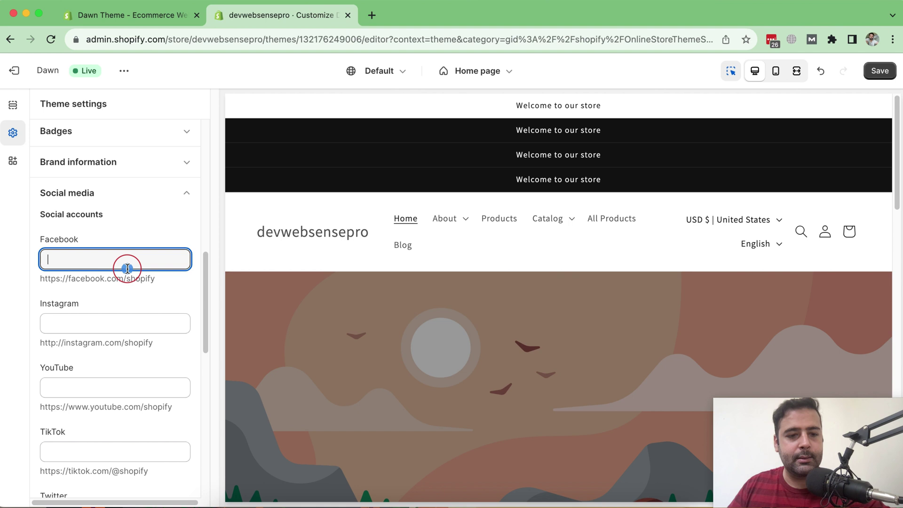
type("facebook.com")
key("Tab")
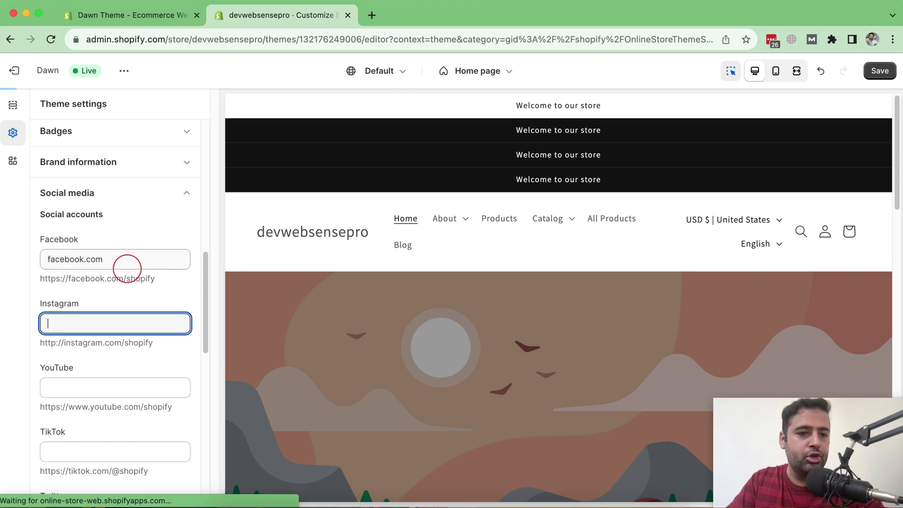
type("instagram.com")
key("Tab")
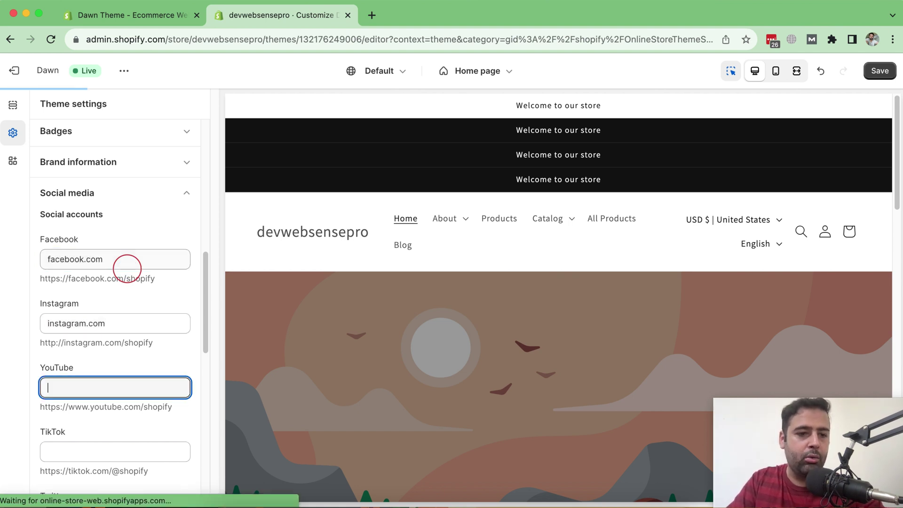
key("Tab")
scroll(126, 282, "up", 10)
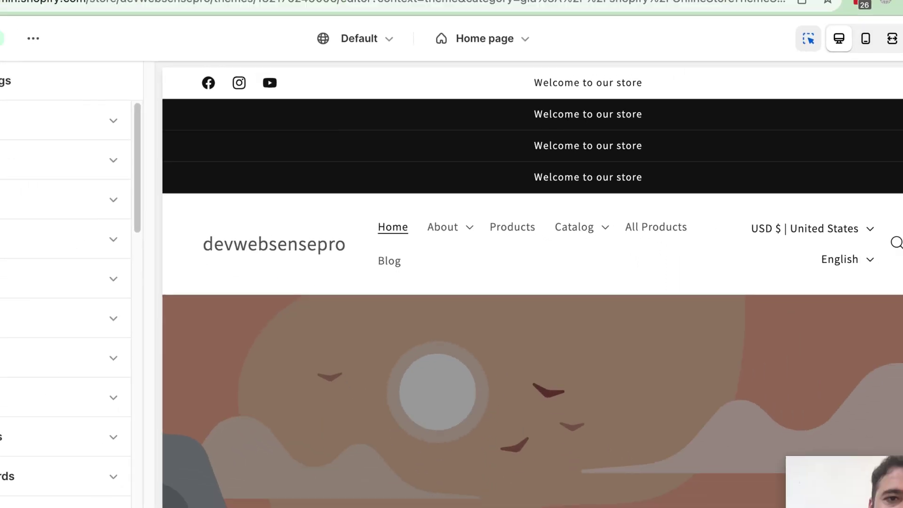
left_click(150, 16)
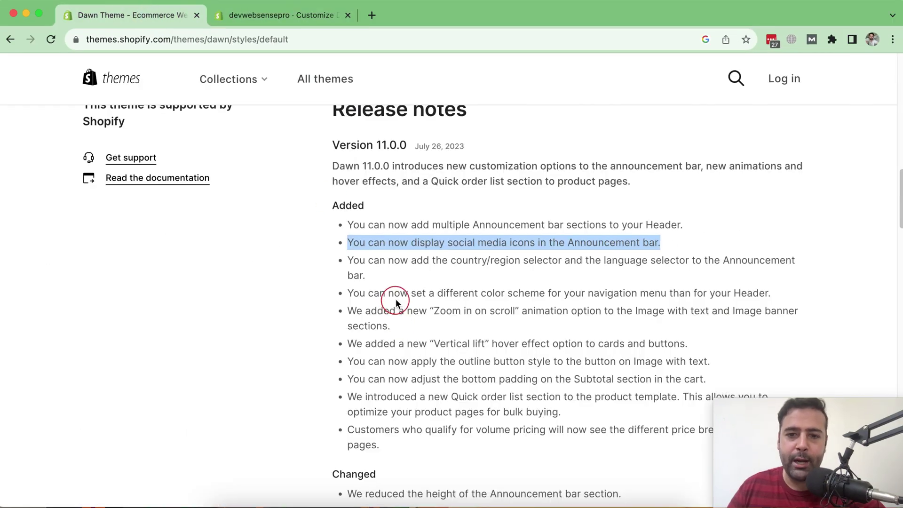
Highlight the country/region and language selector note, then open the editor's section list
left_click_drag(372, 283, 344, 262)
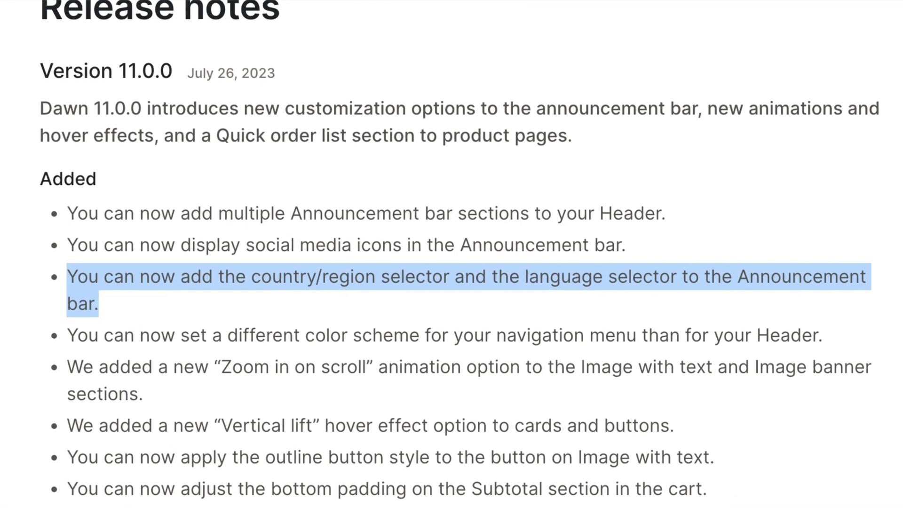
left_click(315, 19)
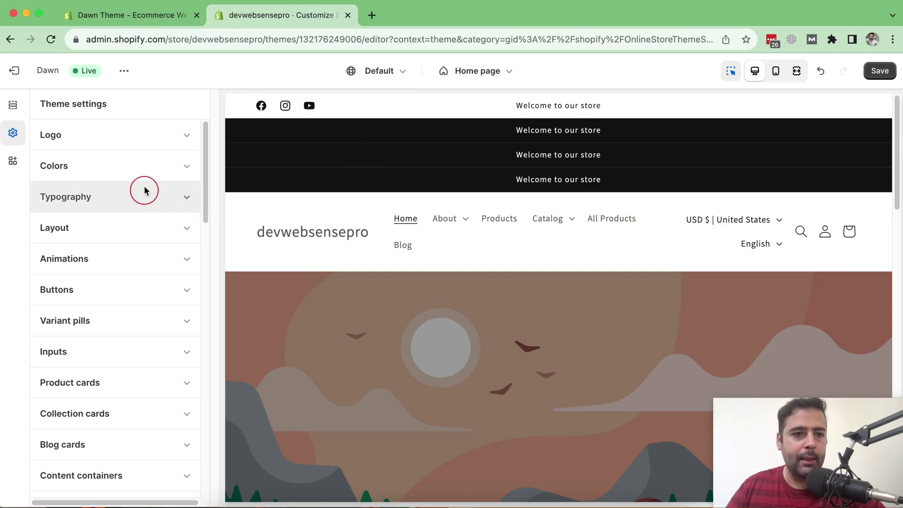
left_click(14, 105)
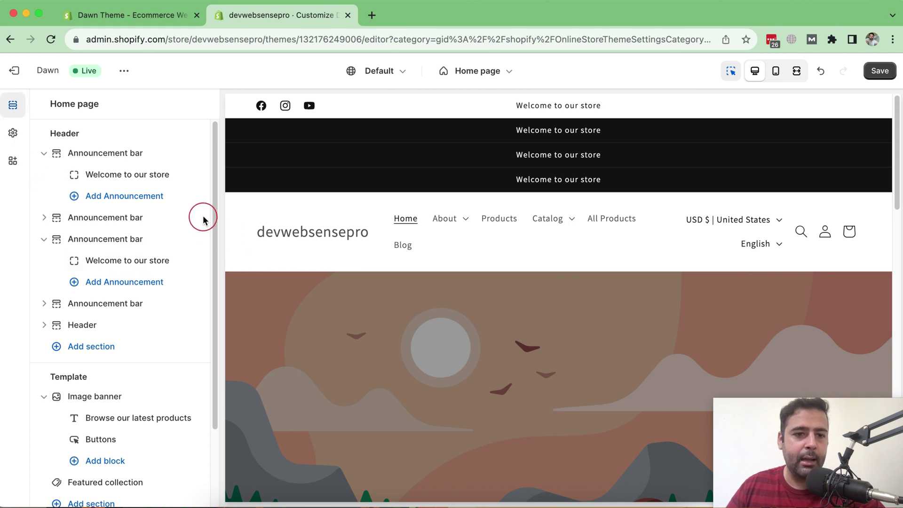
Hide the second, third and fourth Announcement bars and open the first bar's settings
left_click(178, 217)
left_click(177, 239)
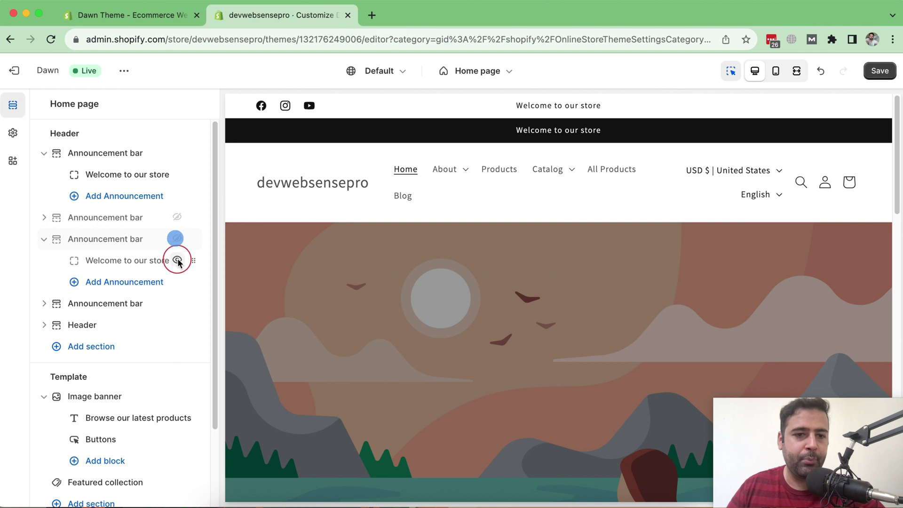
left_click(177, 304)
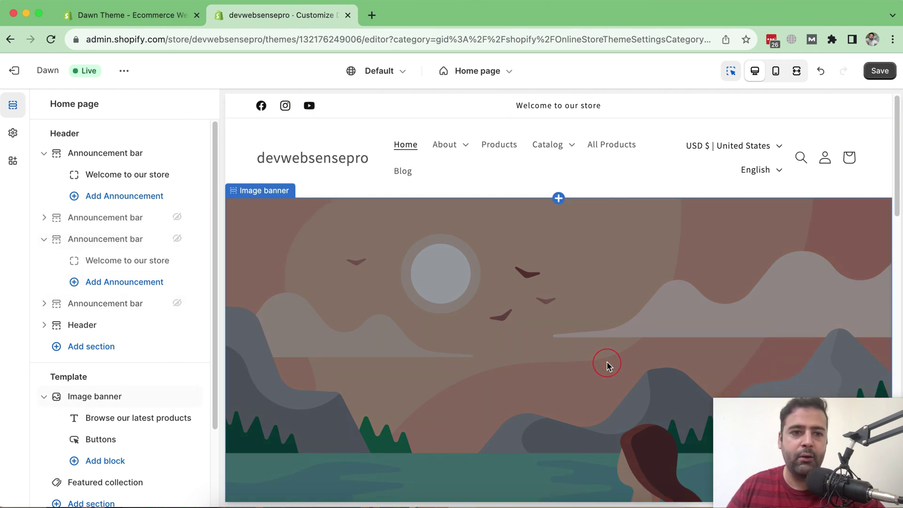
left_click(103, 158)
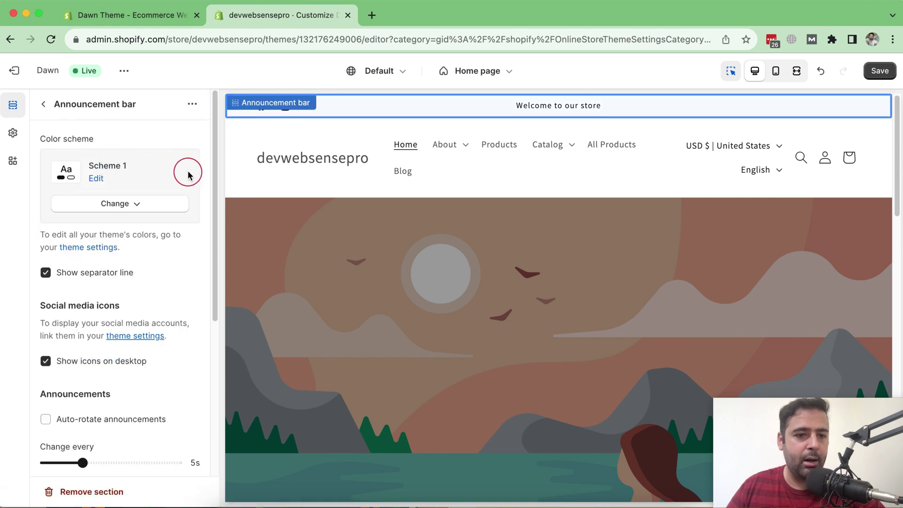
scroll(189, 175, "down", 1)
scroll(189, 175, "down", 5)
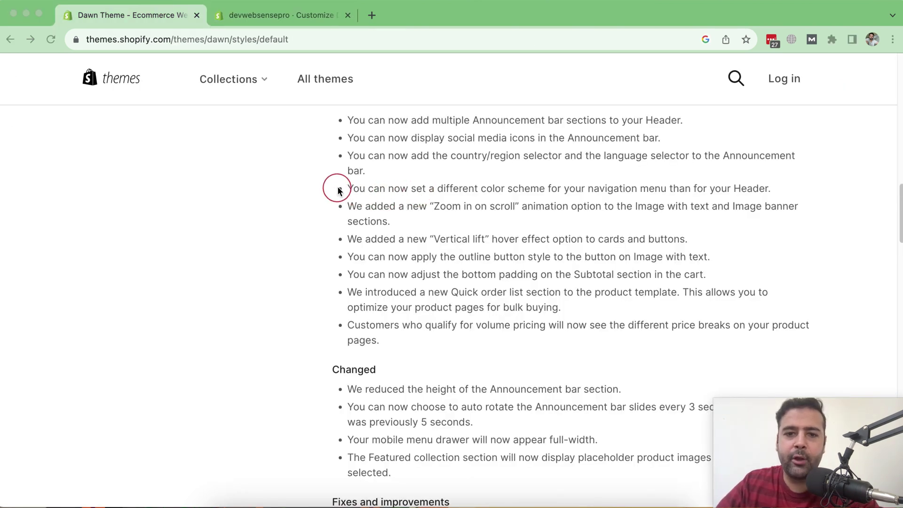
Highlight the changelog note on a separate navigation menu color scheme, then return to the editor
left_click(347, 189)
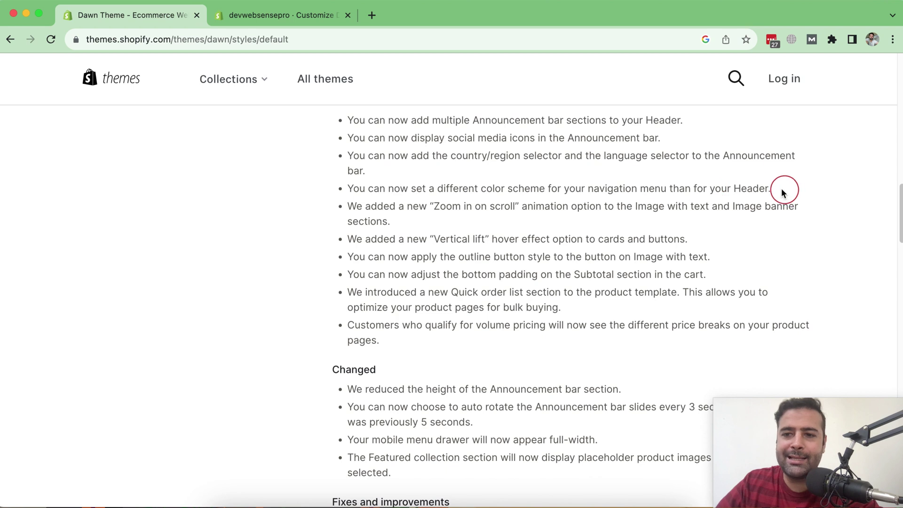
left_click_drag(769, 191, 359, 195)
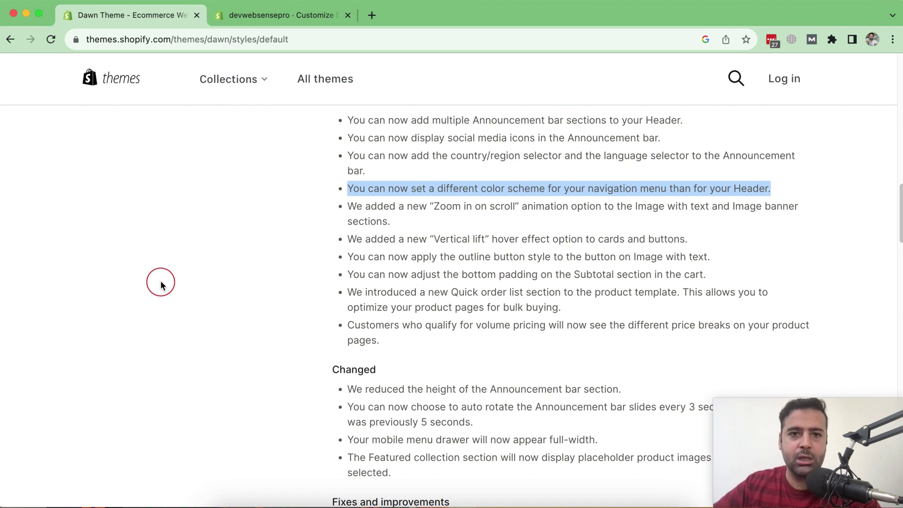
left_click(271, 16)
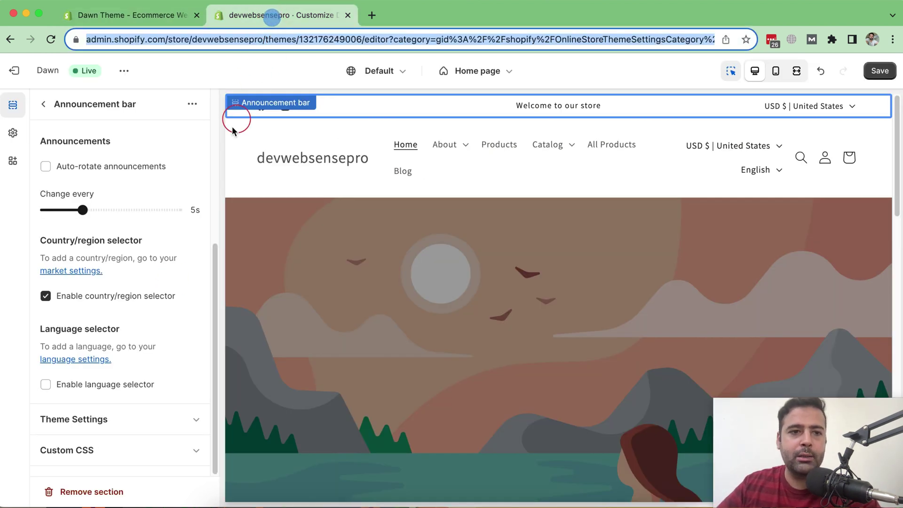
Open the Header settings and highlight its Color scheme and Menu color scheme options, then return to the changelog
left_click(44, 105)
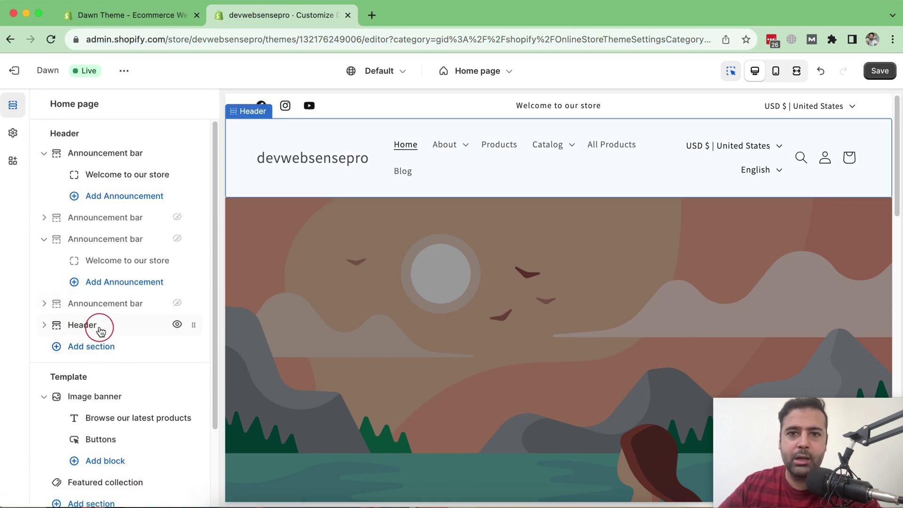
left_click(101, 330)
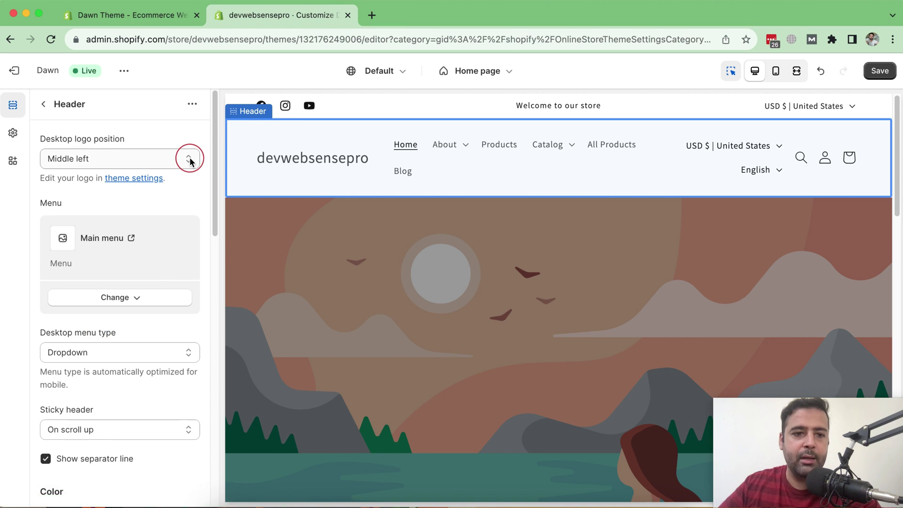
scroll(190, 160, "down", 2)
scroll(192, 160, "down", 4)
scroll(198, 297, "up", 1)
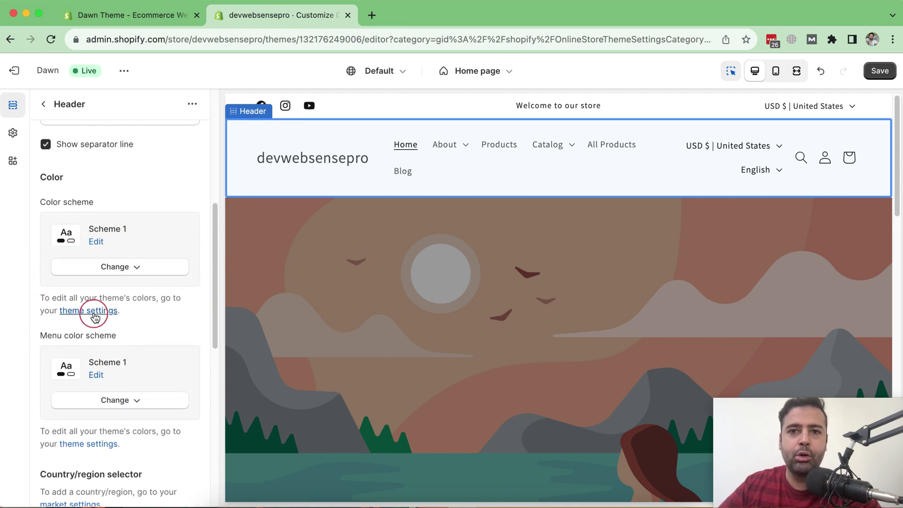
left_click_drag(125, 339, 43, 340)
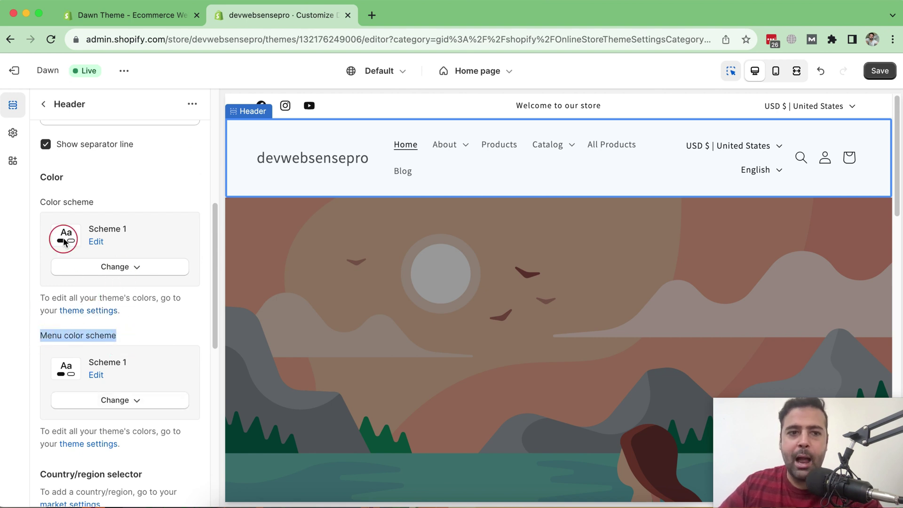
left_click_drag(41, 203, 108, 207)
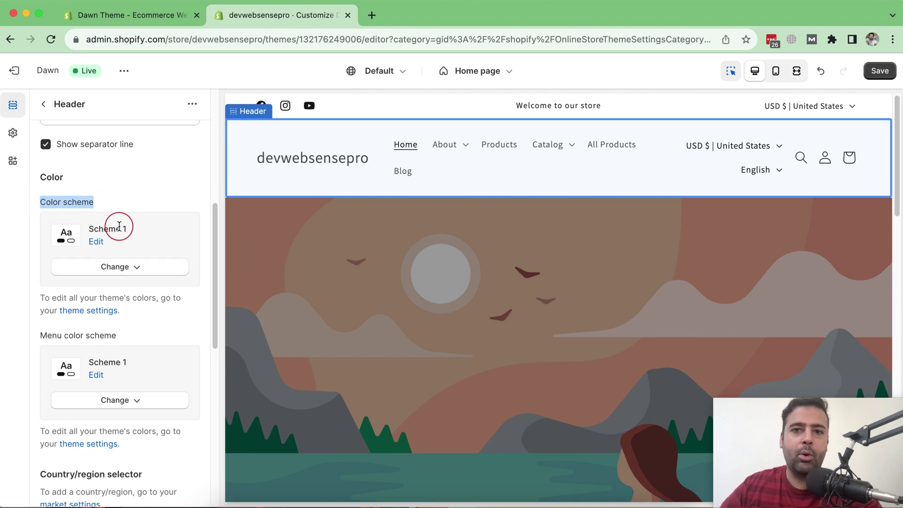
left_click(115, 15)
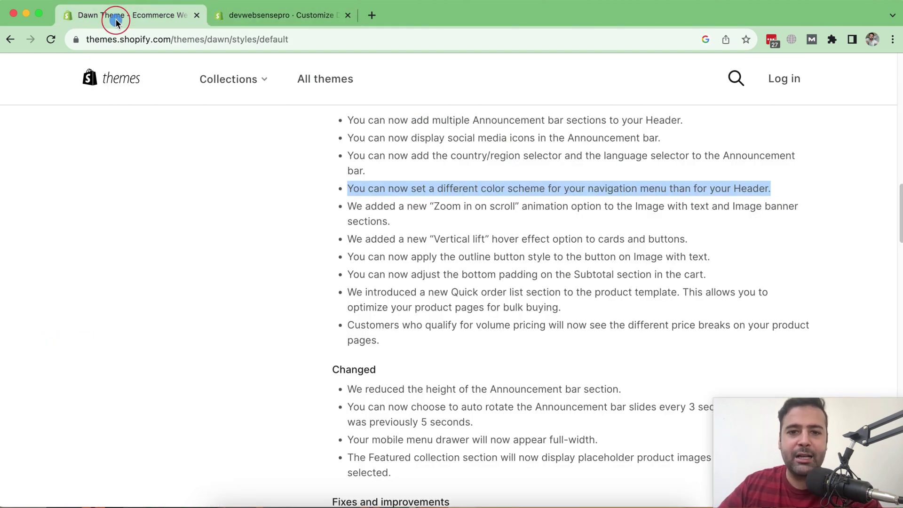
Highlight the Zoom in on scroll animation note, then return to the theme editor
left_click_drag(399, 222, 345, 214)
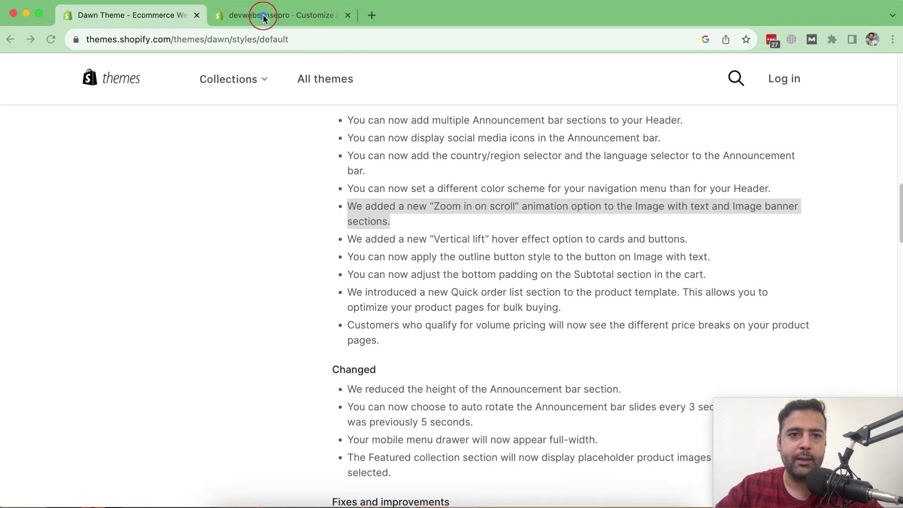
left_click(264, 15)
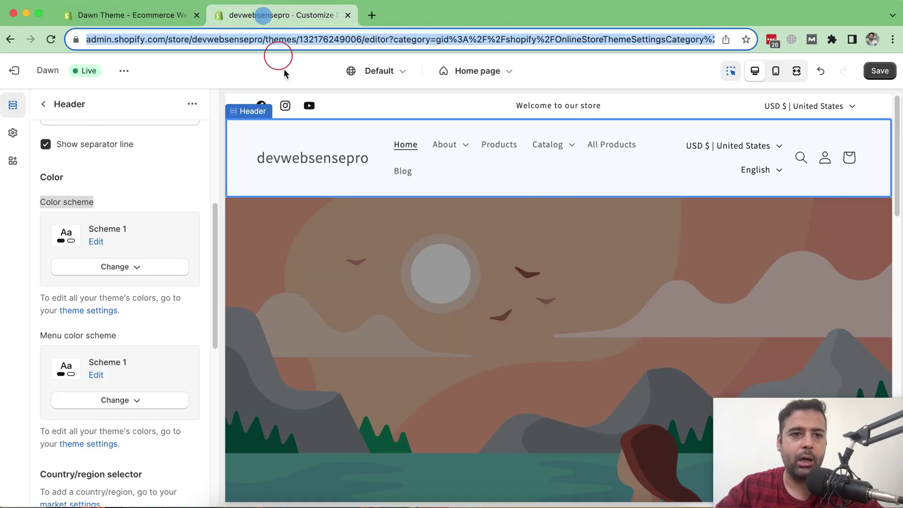
Open the home page Image banner section's settings
left_click(43, 104)
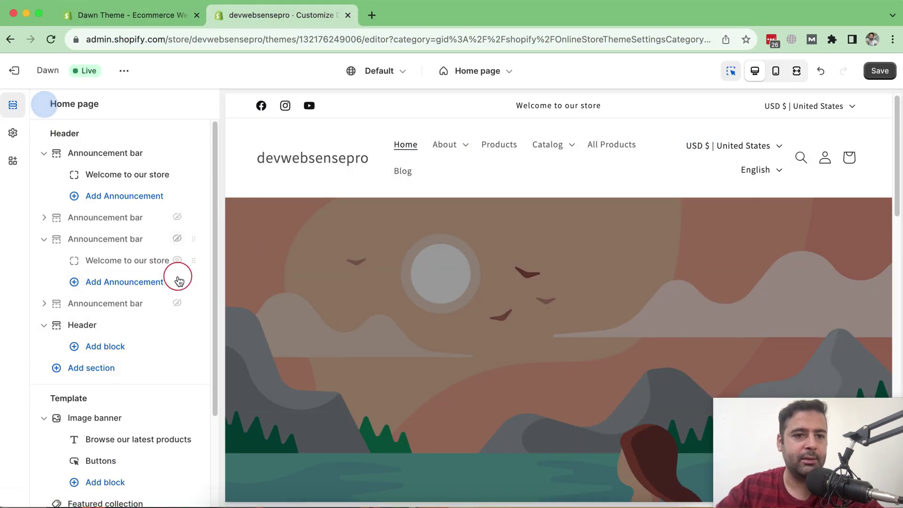
scroll(179, 209, "down", 3)
left_click(100, 302)
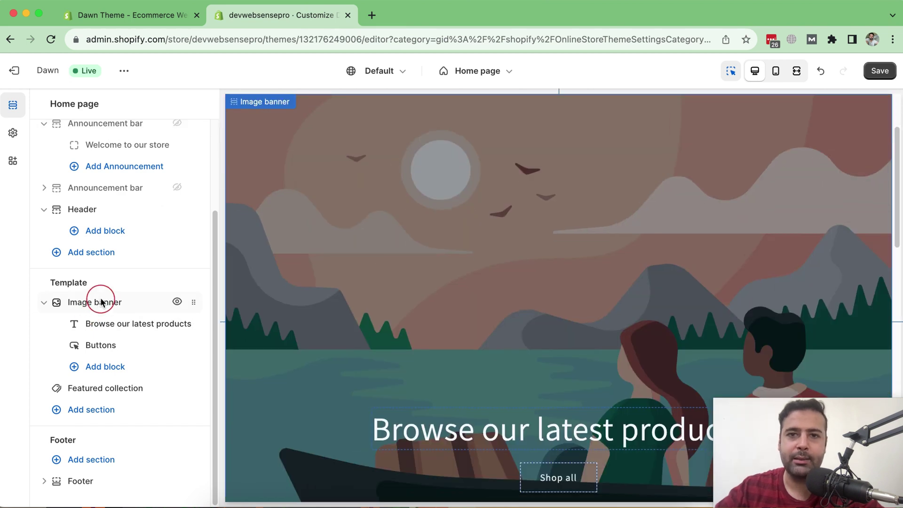
left_click(105, 303)
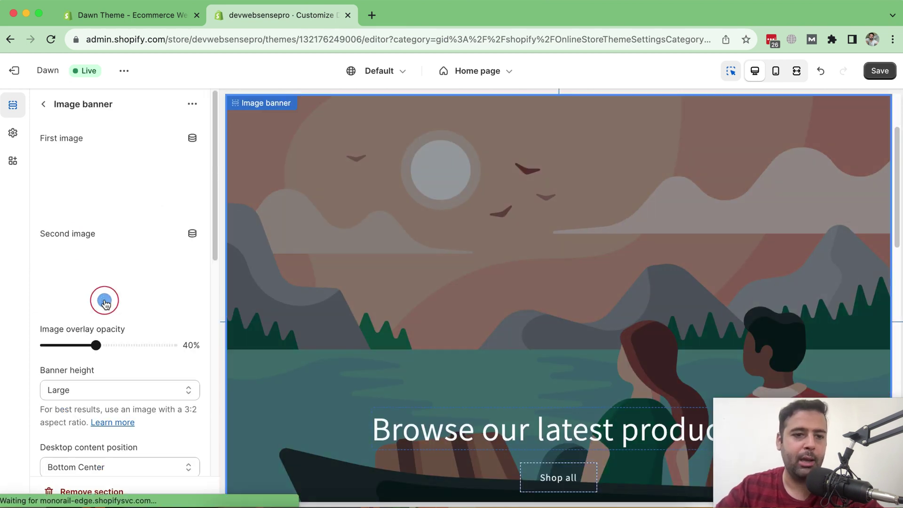
Set the Image banner's Image behavior animation to Zoom in on scroll
scroll(193, 163, "down", 1)
scroll(193, 165, "down", 6)
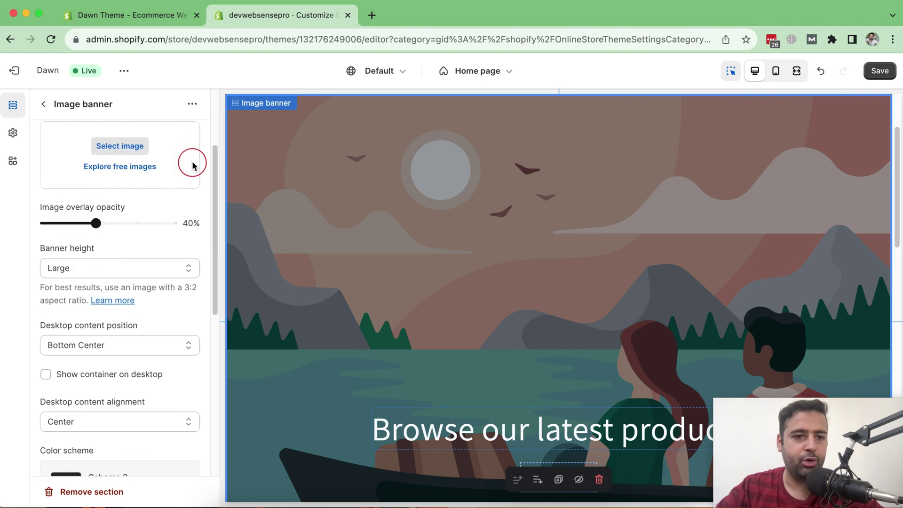
scroll(123, 205, "down", 4)
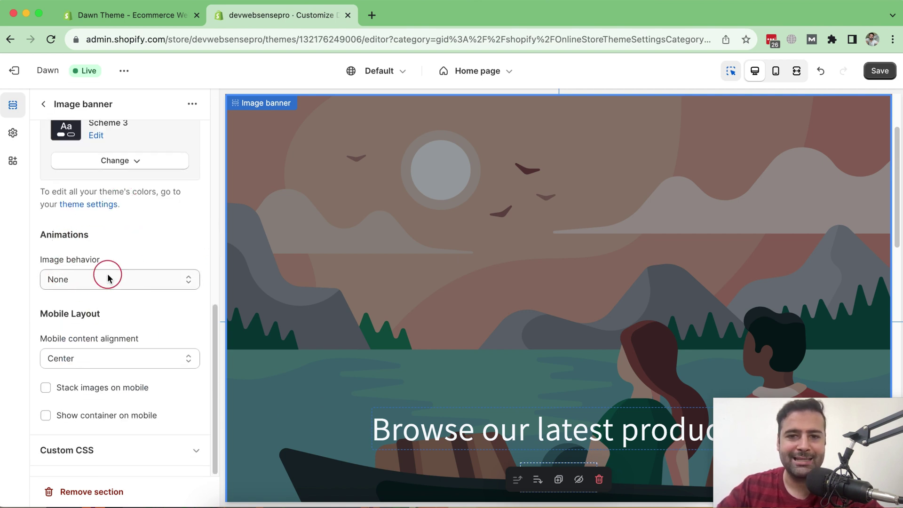
left_click(153, 279)
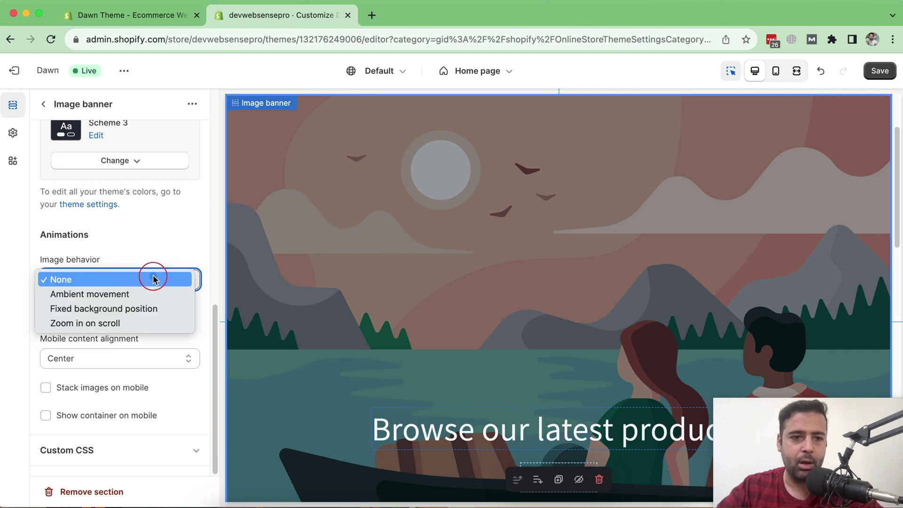
left_click(113, 324)
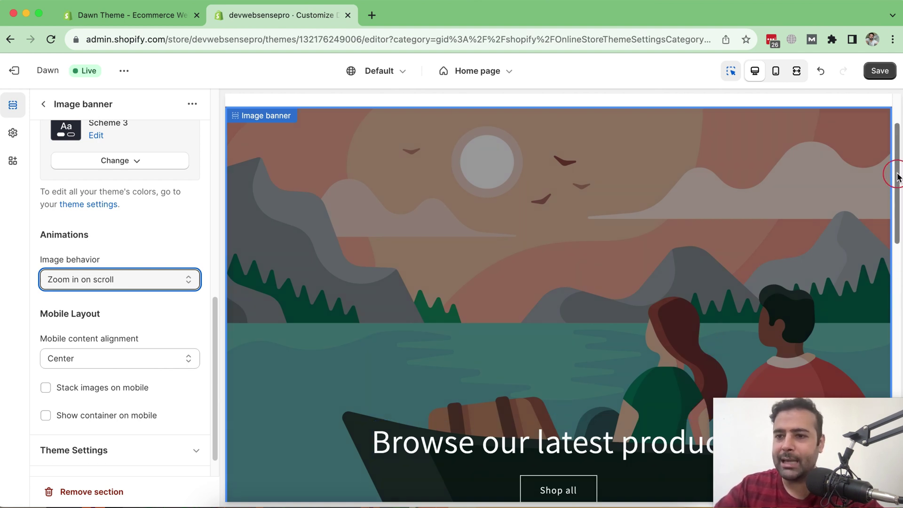
left_click(123, 284)
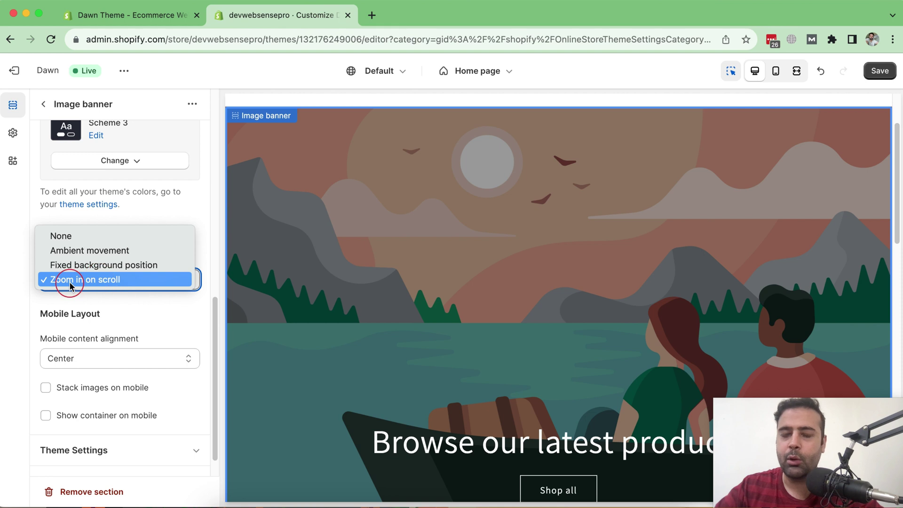
left_click(164, 313)
left_click(162, 287)
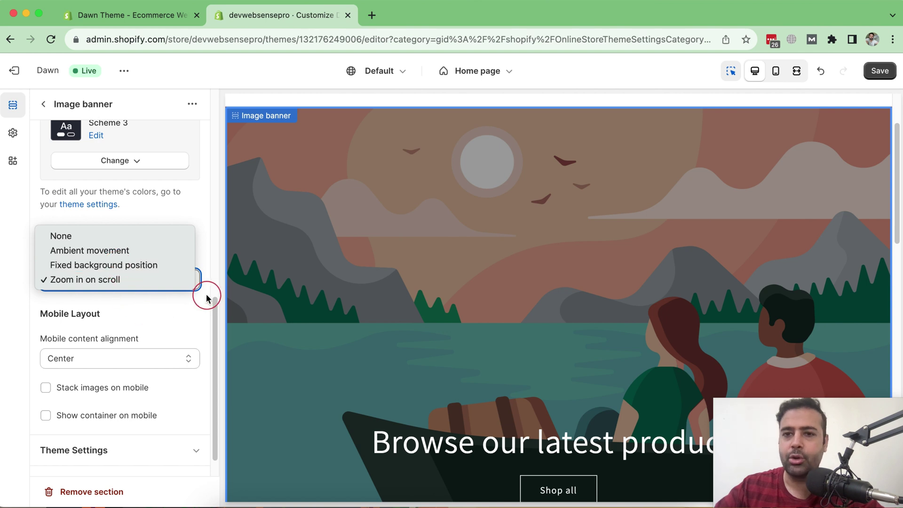
left_click(100, 280)
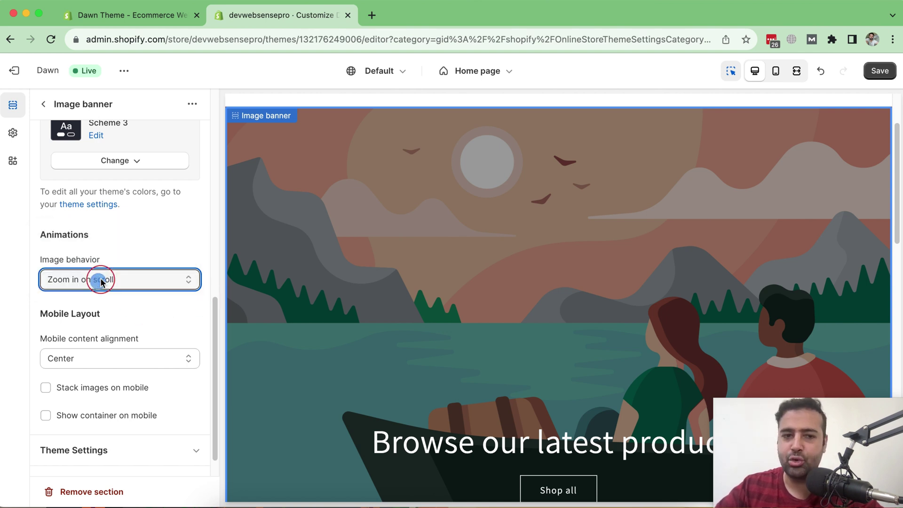
Preview the storefront full width, then return to the Image banner's Image behavior choices
left_click(797, 71)
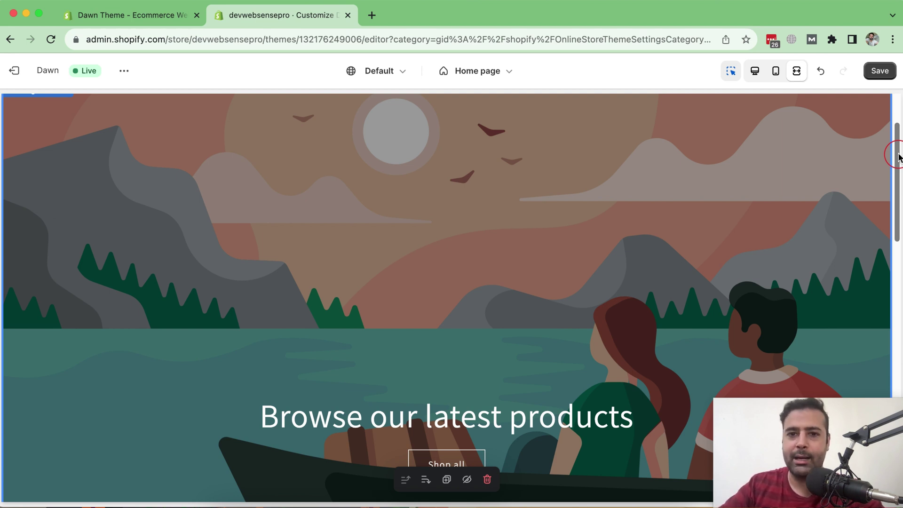
left_click_drag(898, 157, 899, 125)
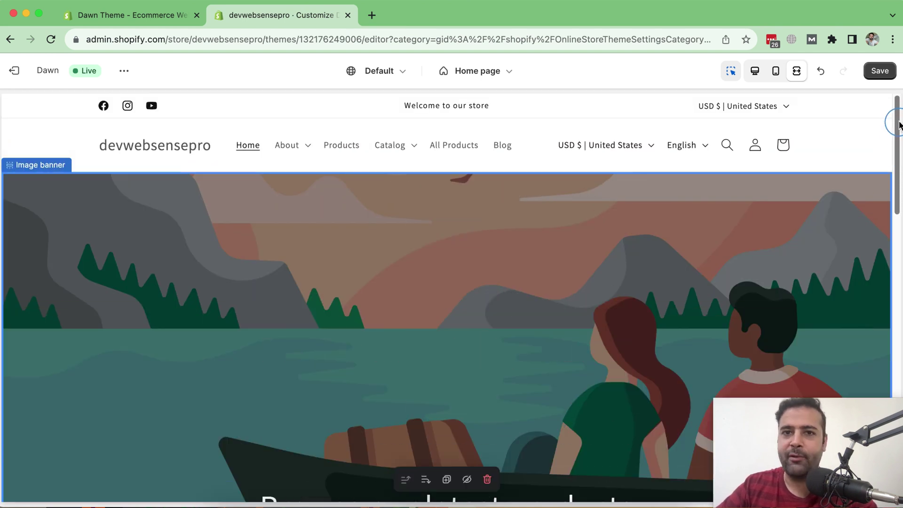
left_click(755, 70)
left_click(123, 279)
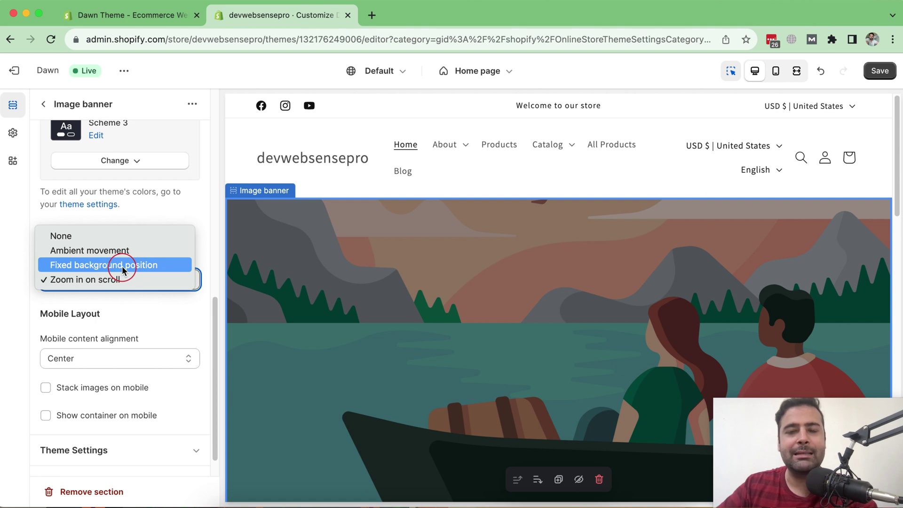
Set the banner's Image behavior to Fixed background position and review it in full-width preview
left_click(123, 266)
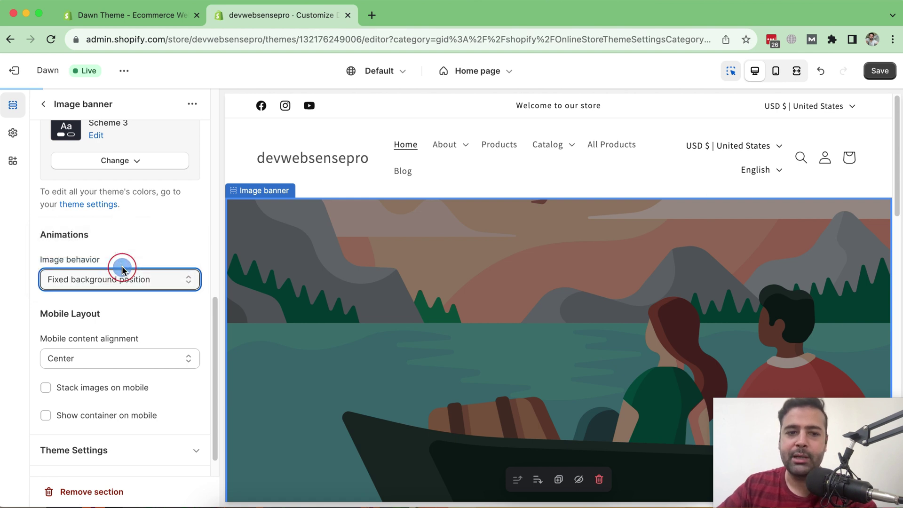
left_click(801, 74)
left_click_drag(896, 197, 898, 137)
left_click(721, 243)
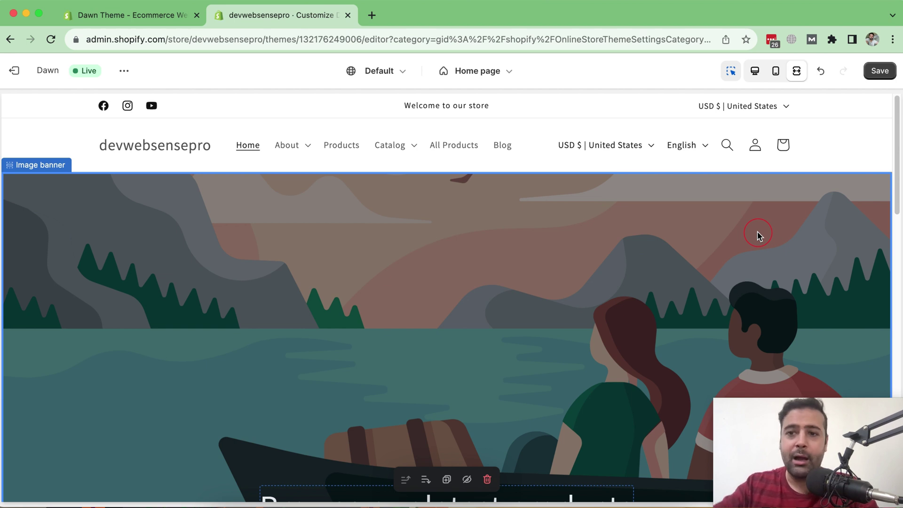
left_click(755, 72)
left_click(142, 15)
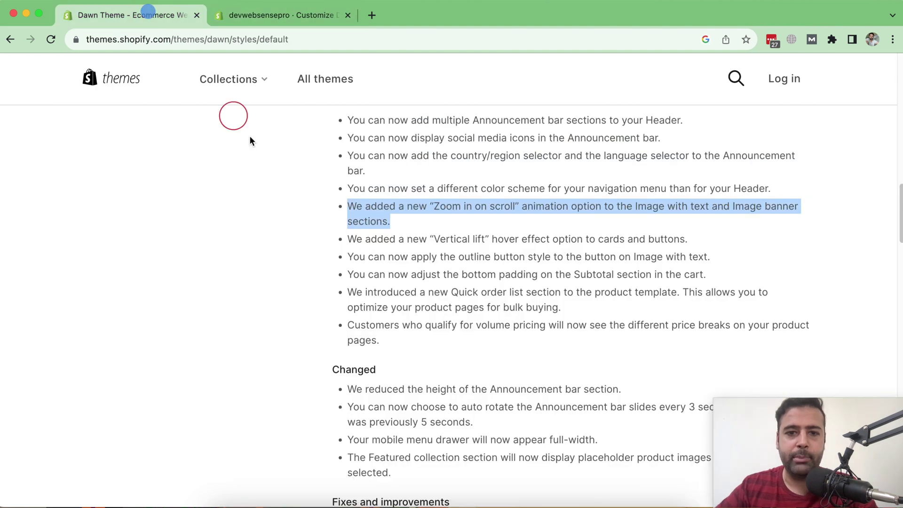
Highlight the Dawn release note about the Vertical lift hover effect for cards and buttons
left_click_drag(348, 237, 696, 240)
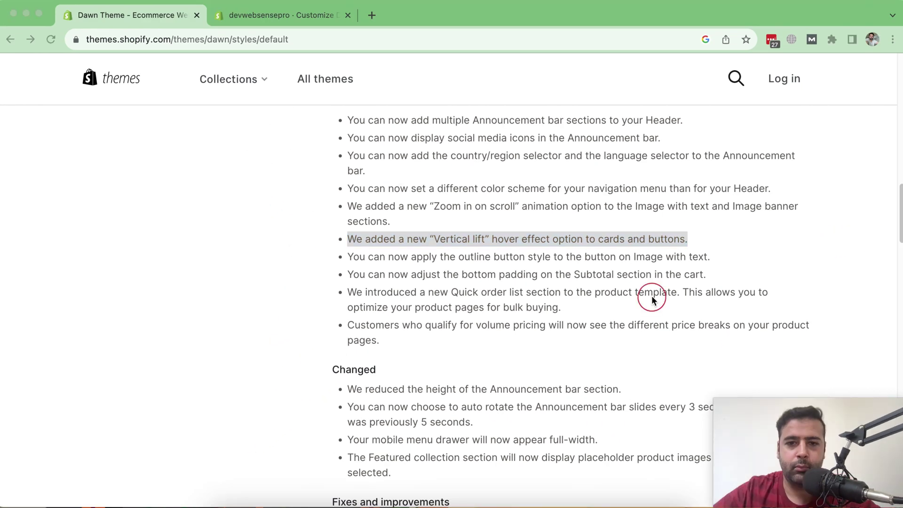
left_click(303, 16)
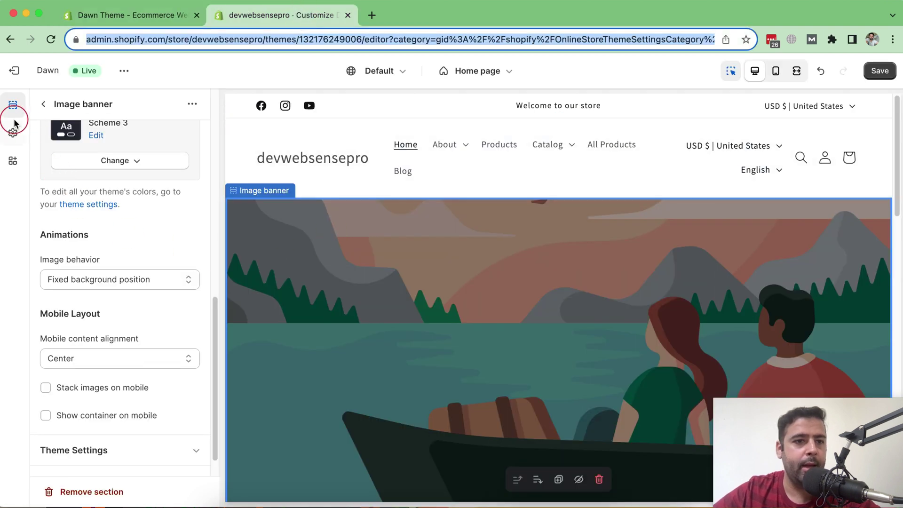
Set the theme's Animations hover effect to Vertical lift and save the theme
left_click(13, 135)
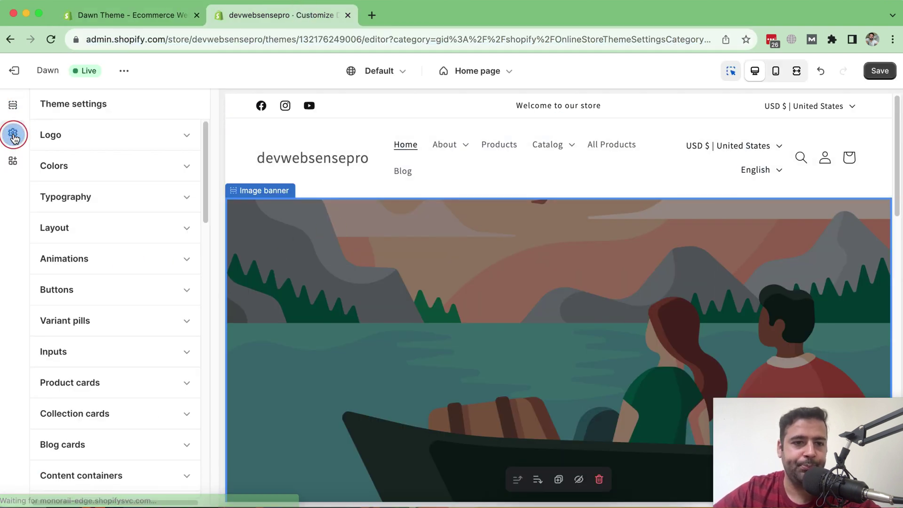
left_click(188, 262)
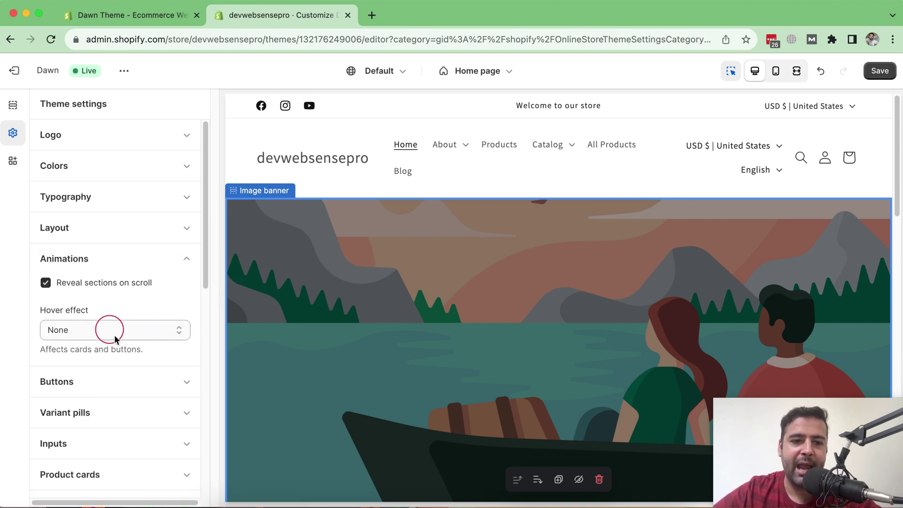
left_click(135, 329)
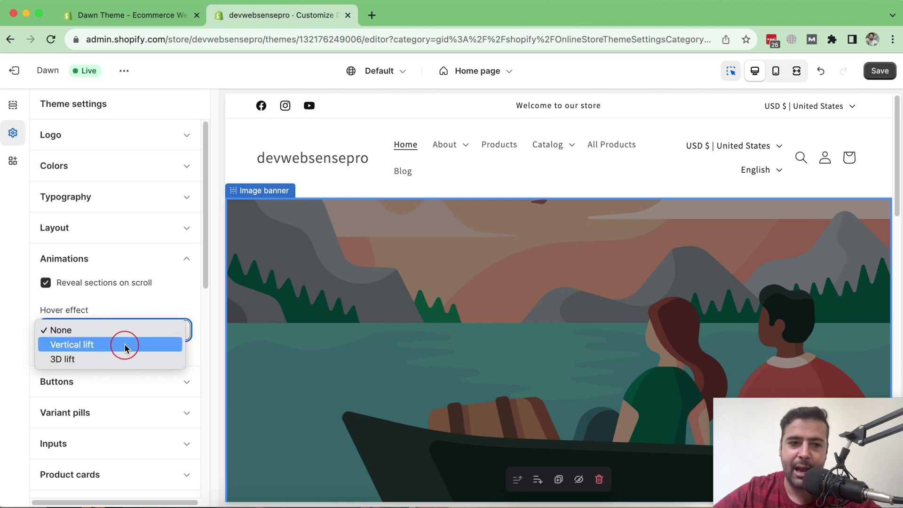
left_click(124, 346)
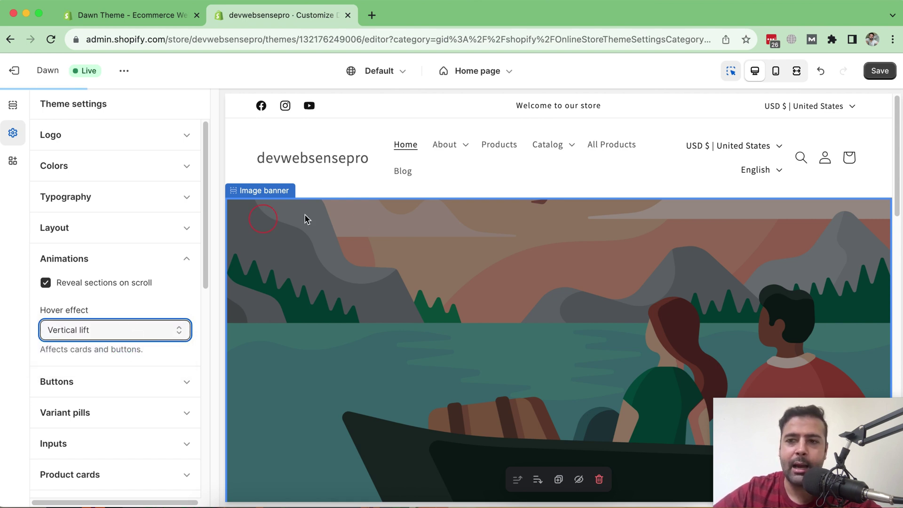
left_click(880, 71)
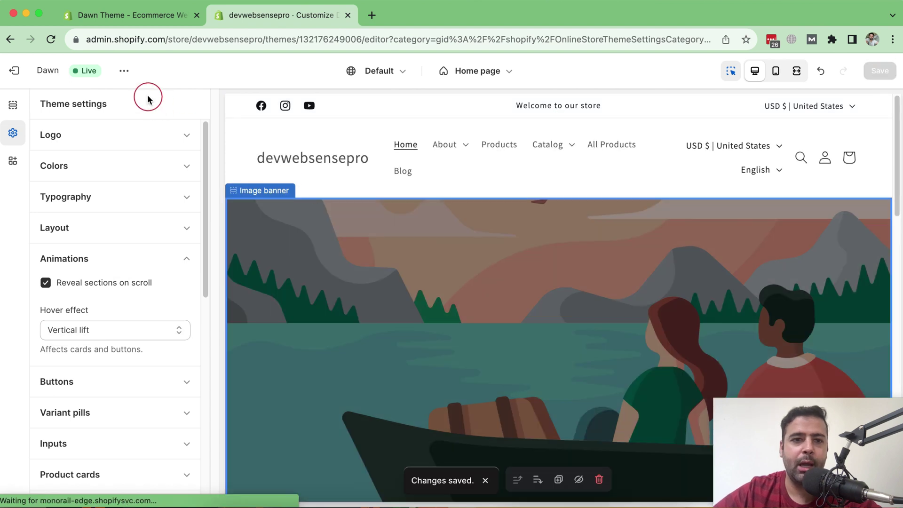
left_click(128, 72)
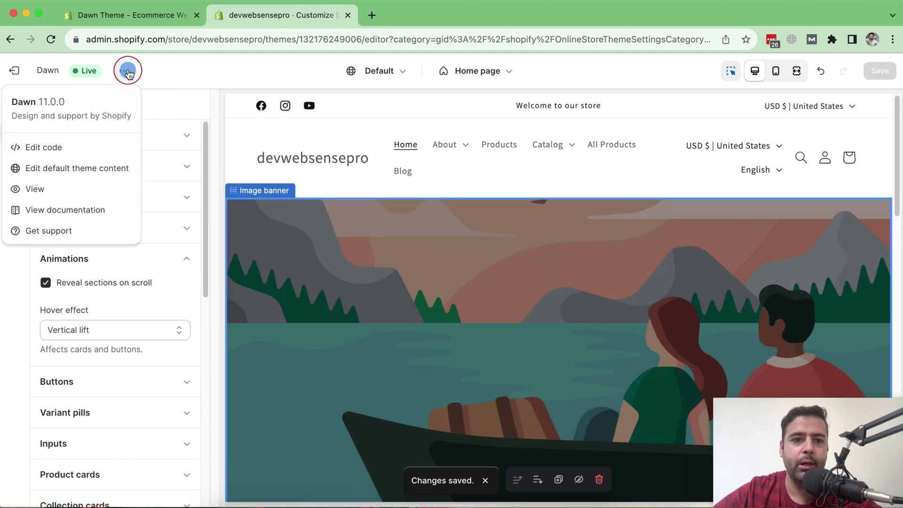
View the live storefront, scroll past the product cards to see the lift, and open Blue tshirt
left_click(70, 192)
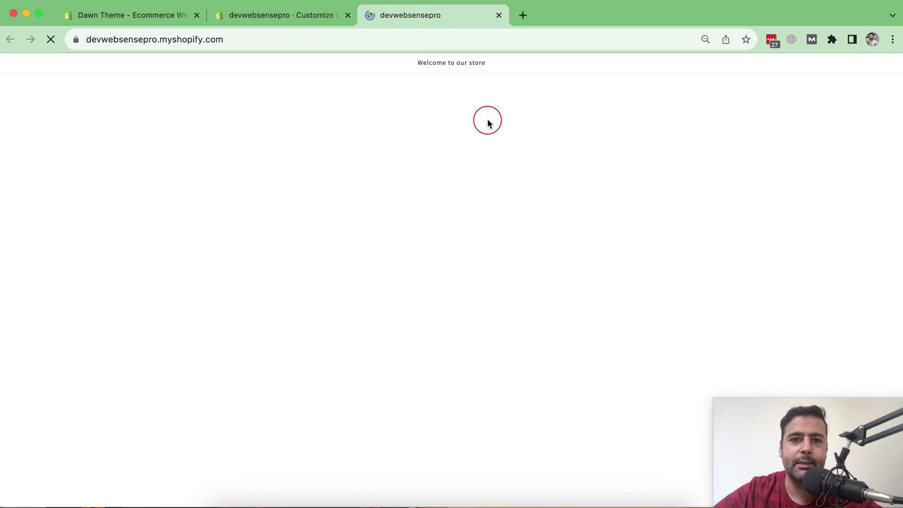
scroll(704, 186, "down", 10)
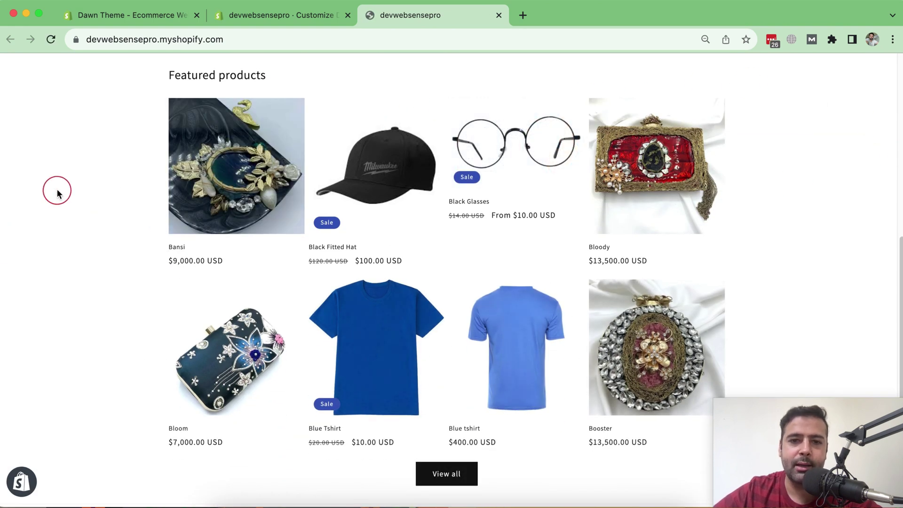
scroll(61, 176, "down", 1)
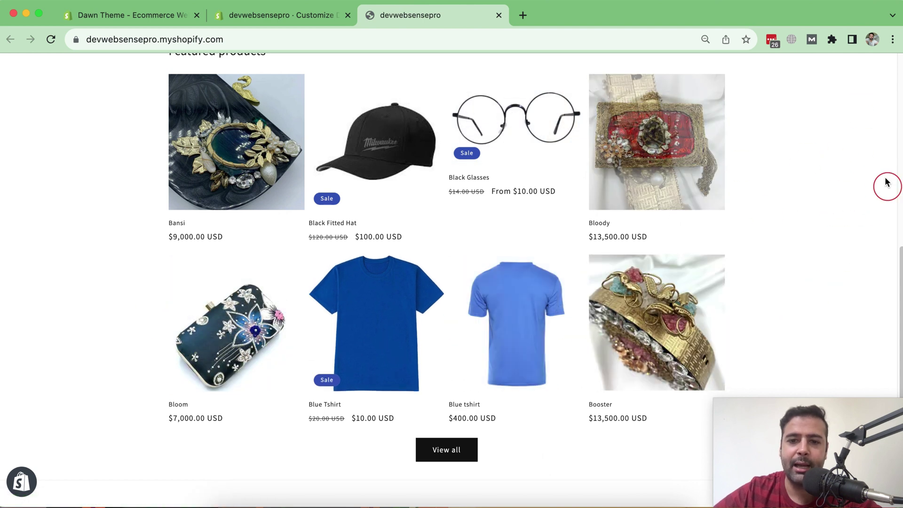
scroll(847, 198, "down", 3)
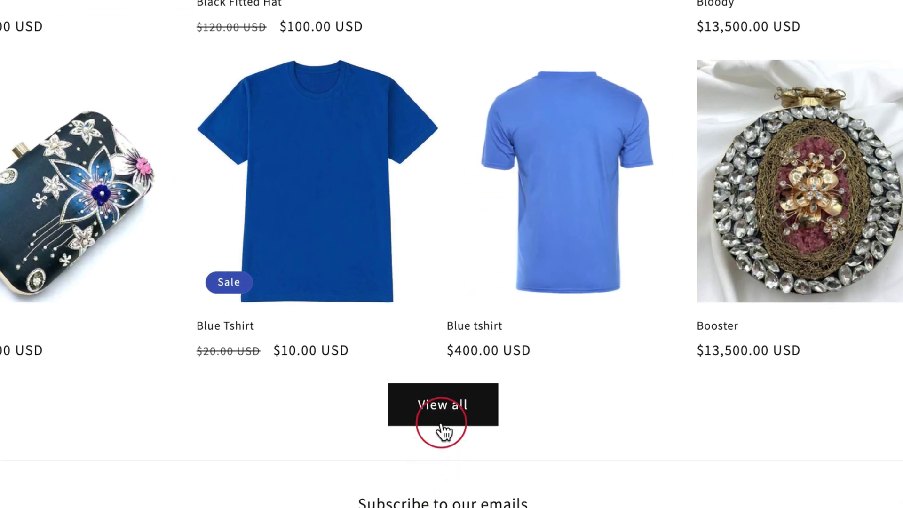
left_click(540, 251)
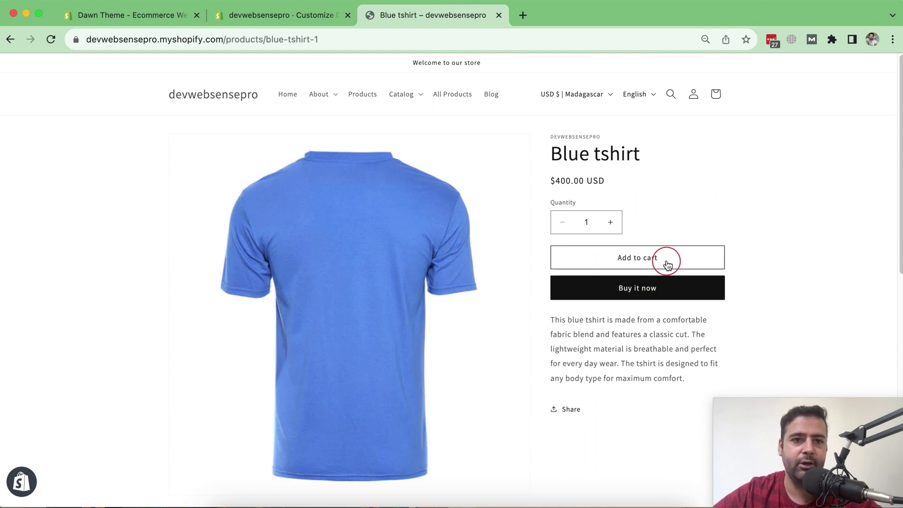
left_click(152, 17)
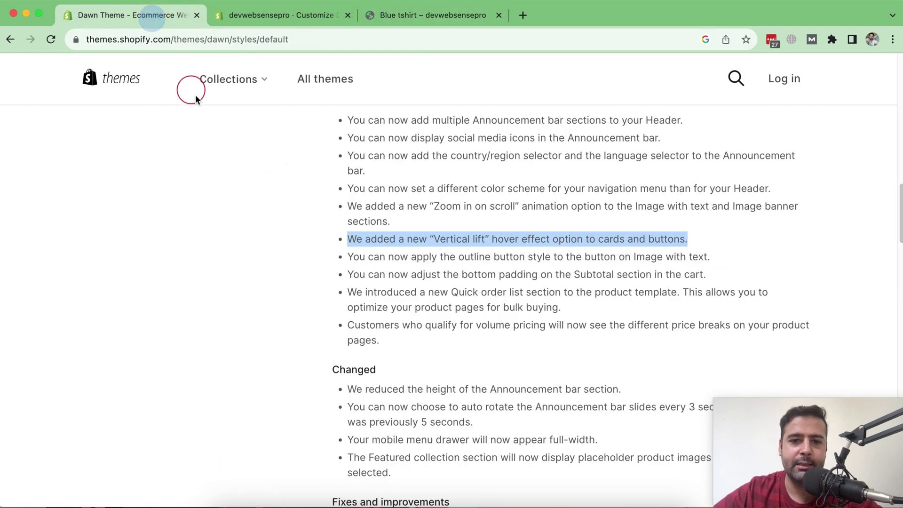
Highlight the release note about the outline button style for Image with text
left_click_drag(350, 259, 723, 258)
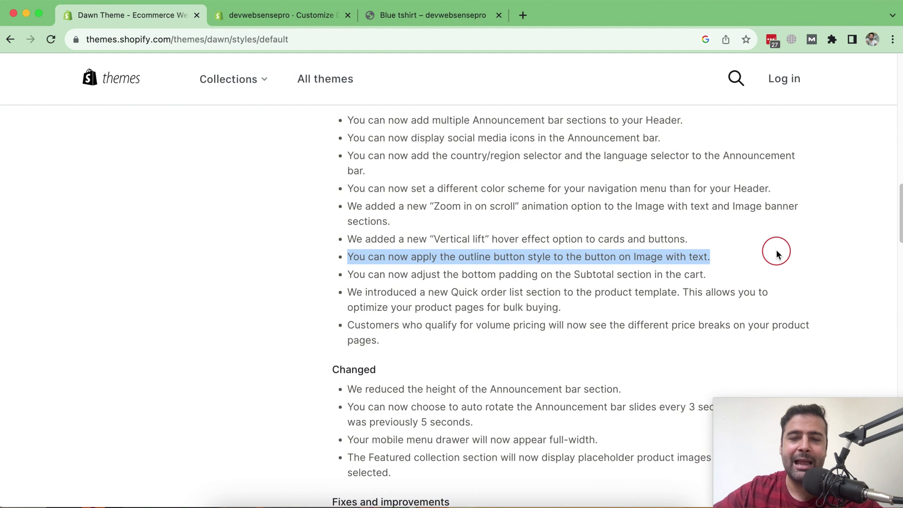
left_click(311, 23)
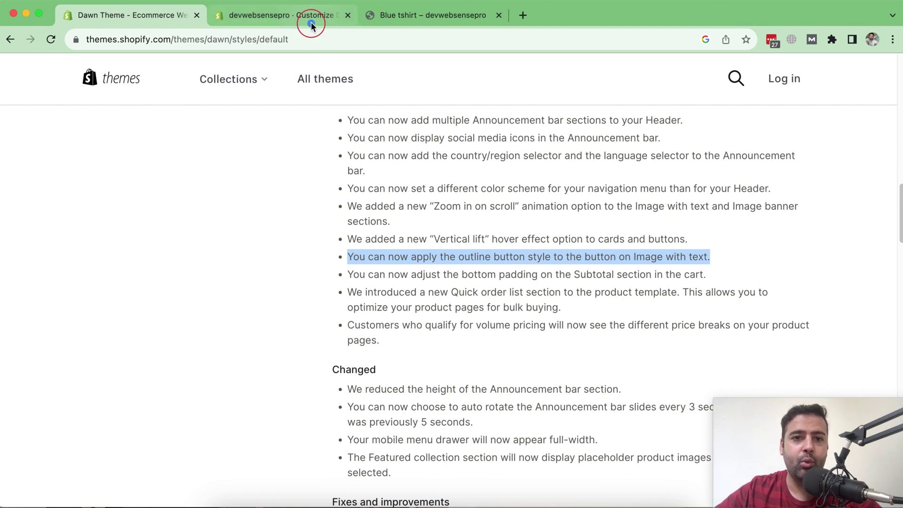
left_click(190, 121)
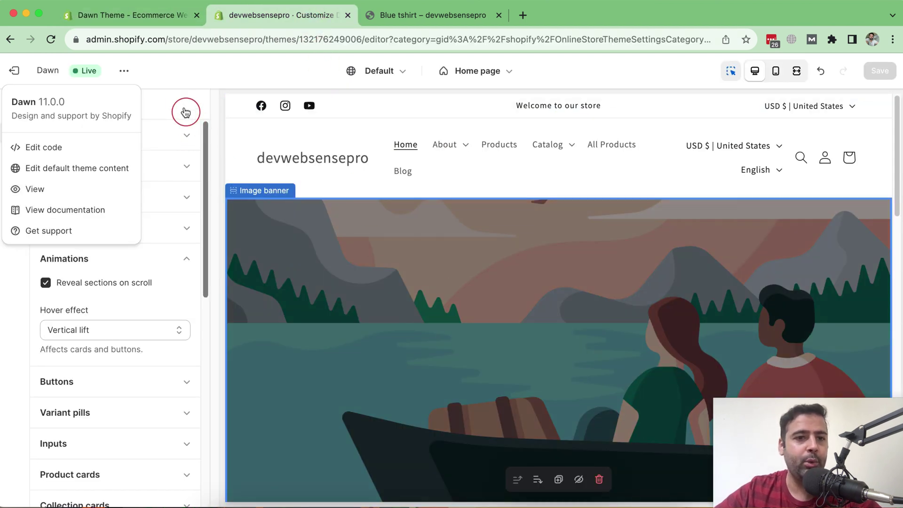
Inspect the banner's Shop all button, then return to the Home page section list
left_click(668, 194)
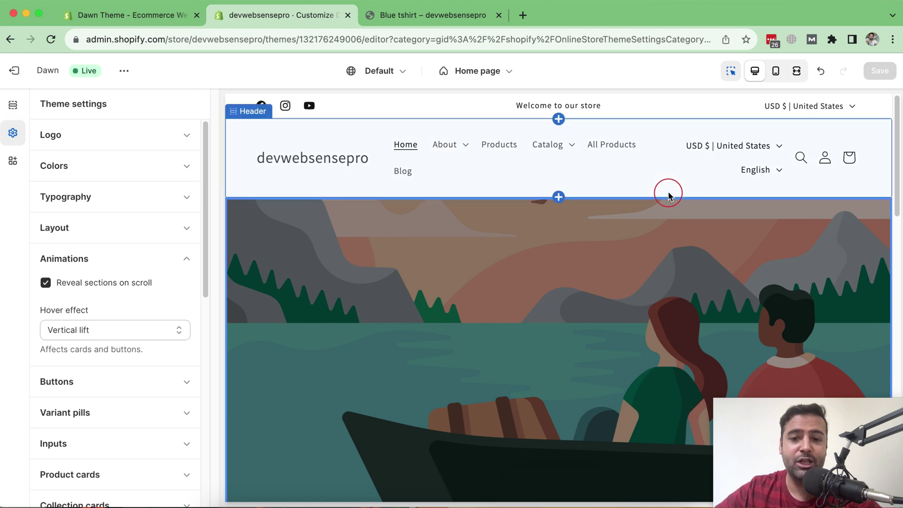
scroll(669, 202, "down", 5)
left_click(523, 344)
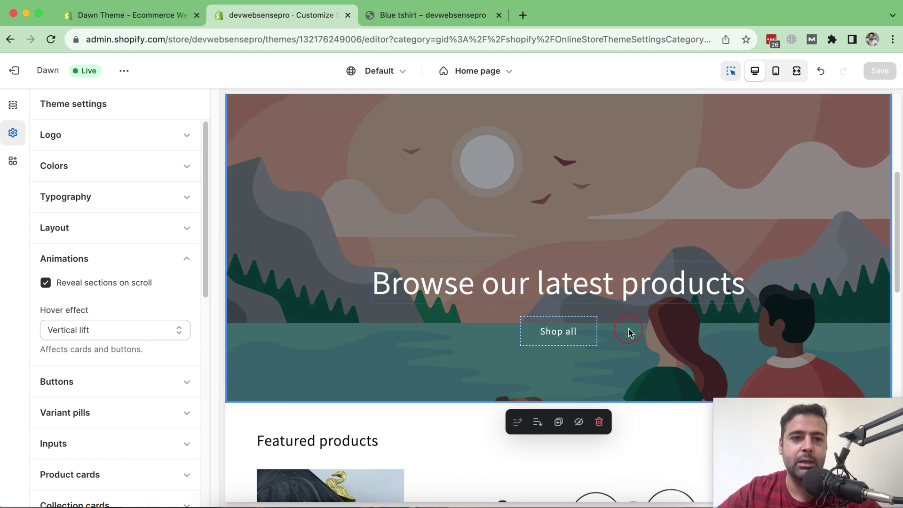
left_click(13, 104)
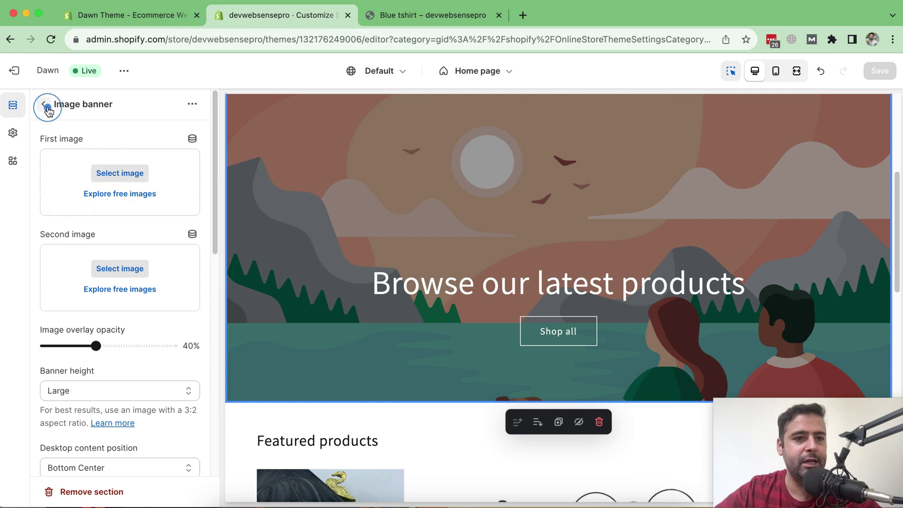
left_click(44, 104)
Add an Image with text section and turn on 'Use outline button style' for its button
left_click(105, 409)
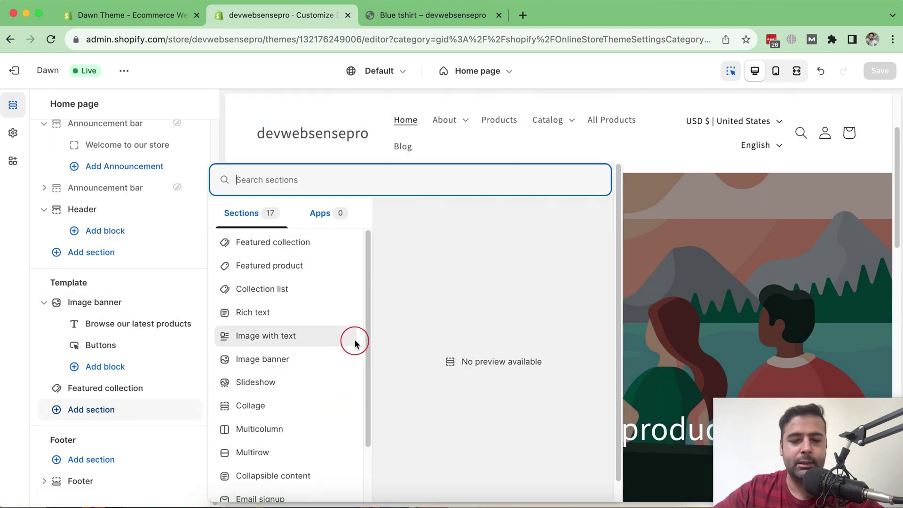
type("image")
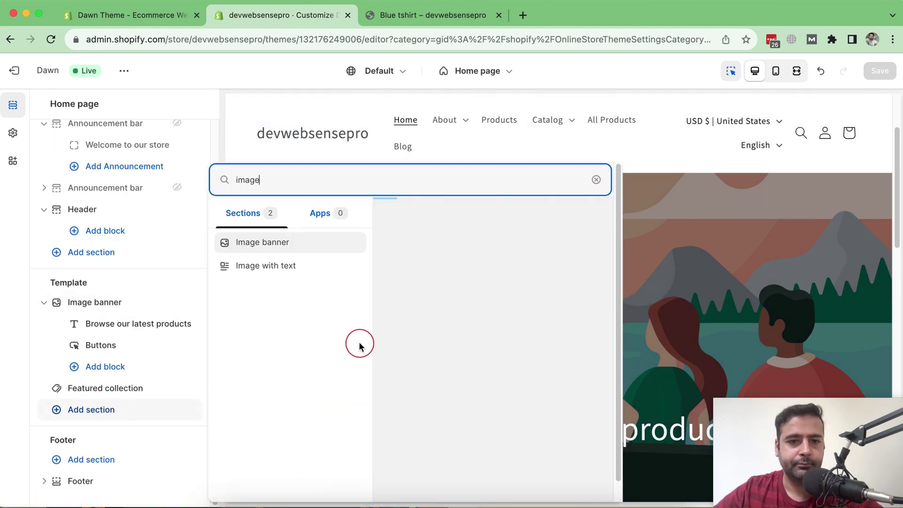
left_click(302, 269)
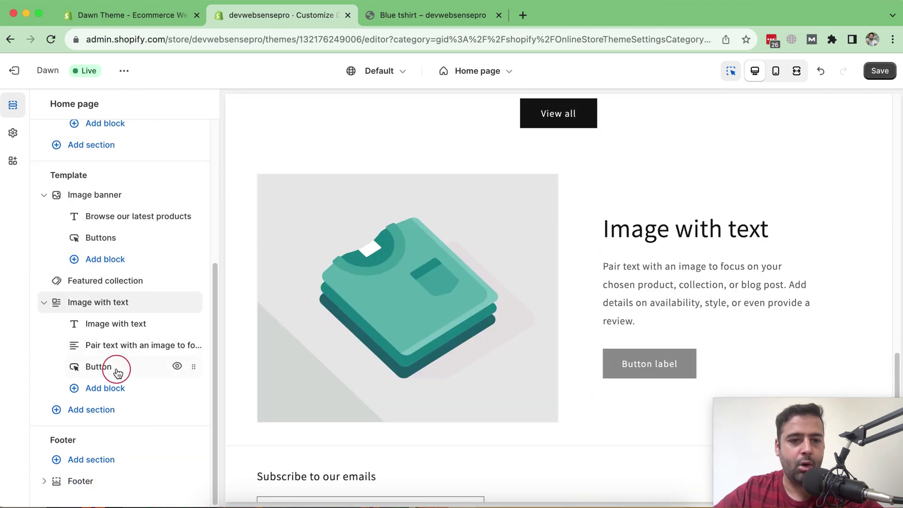
left_click(117, 368)
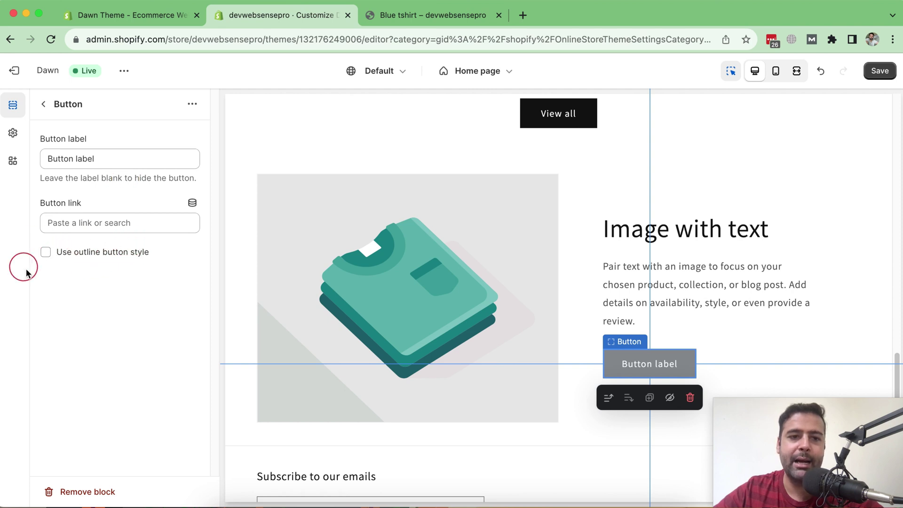
left_click(47, 254)
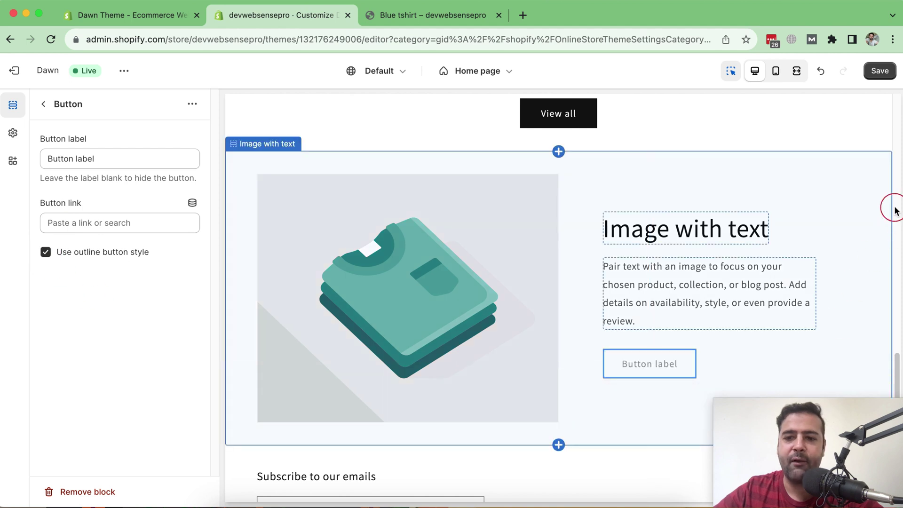
scroll(894, 209, "down", 2)
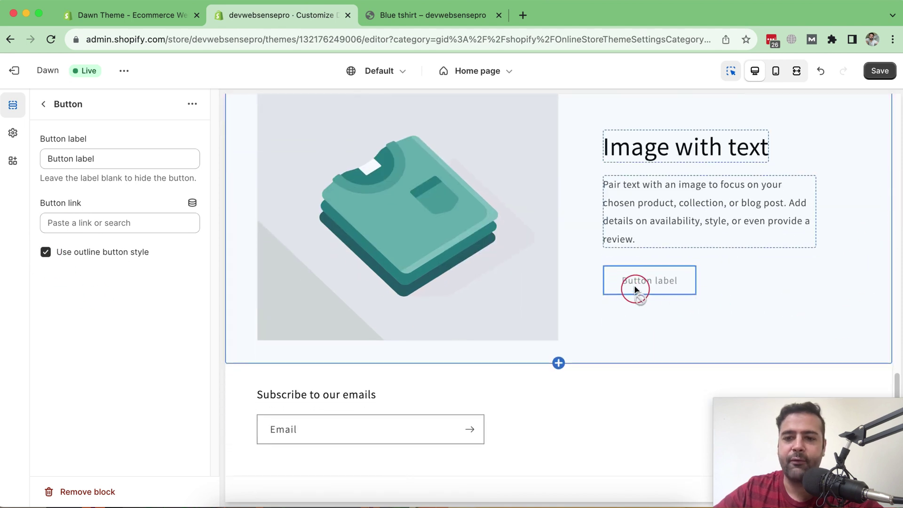
left_click(635, 289)
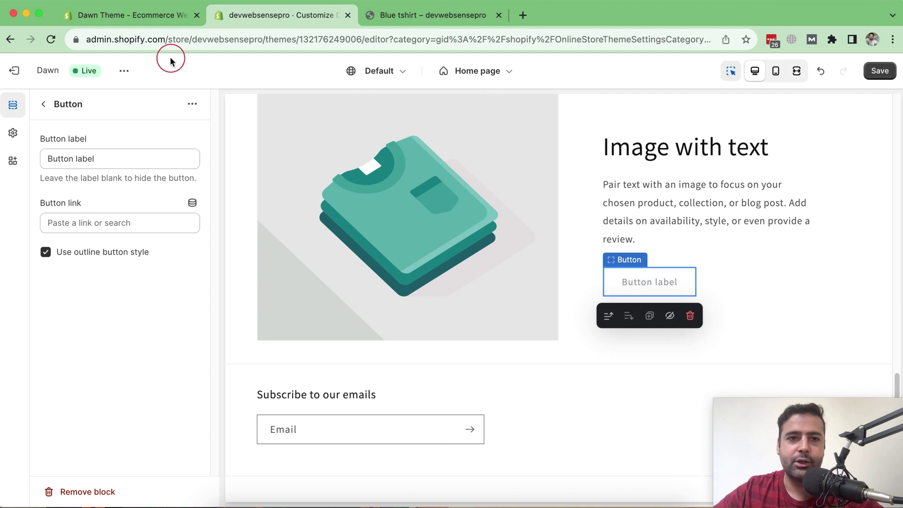
left_click(113, 19)
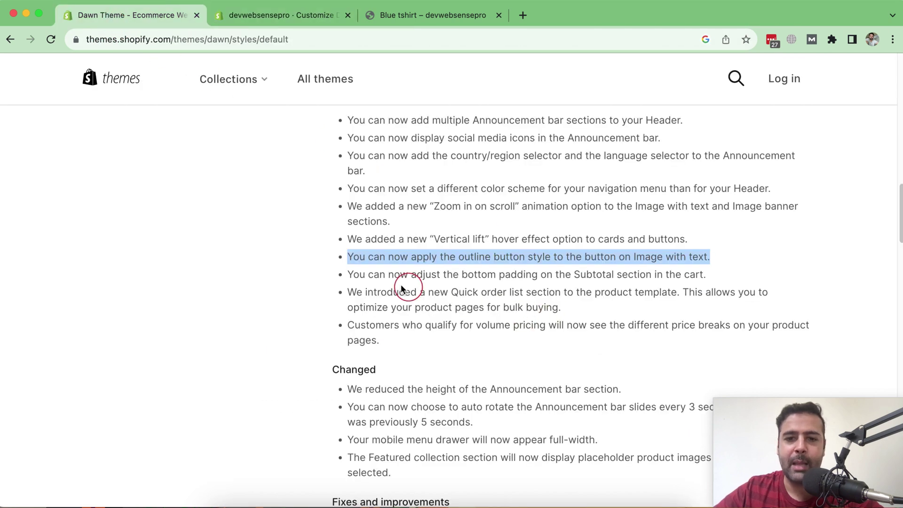
Highlight the changelog note about adjustable bottom padding on the cart Subtotal section
left_click_drag(349, 277, 887, 276)
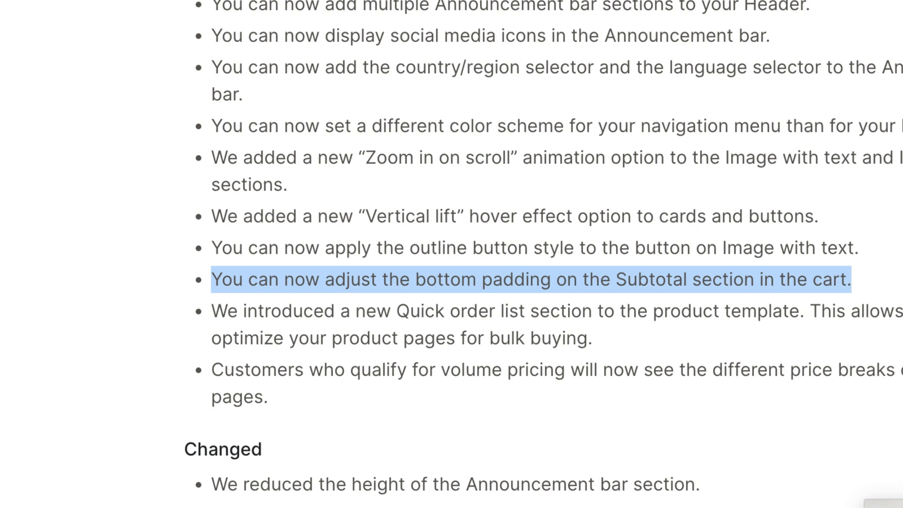
left_click(410, 15)
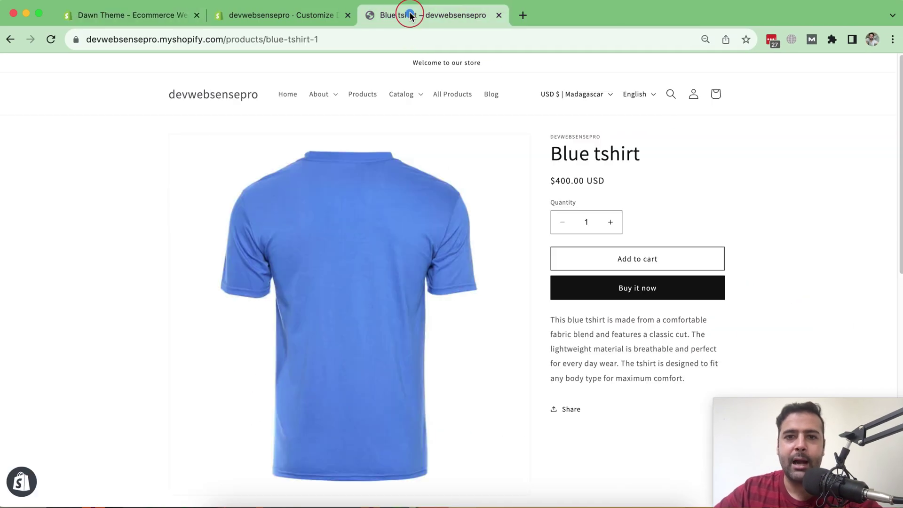
Add the Blue tshirt to the cart and highlight its $400.00 USD estimated total
left_click(667, 260)
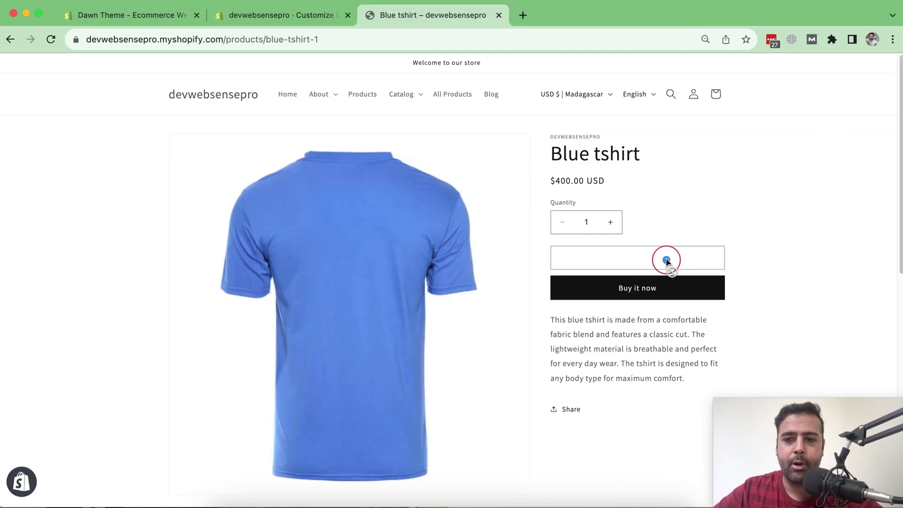
left_click(654, 221)
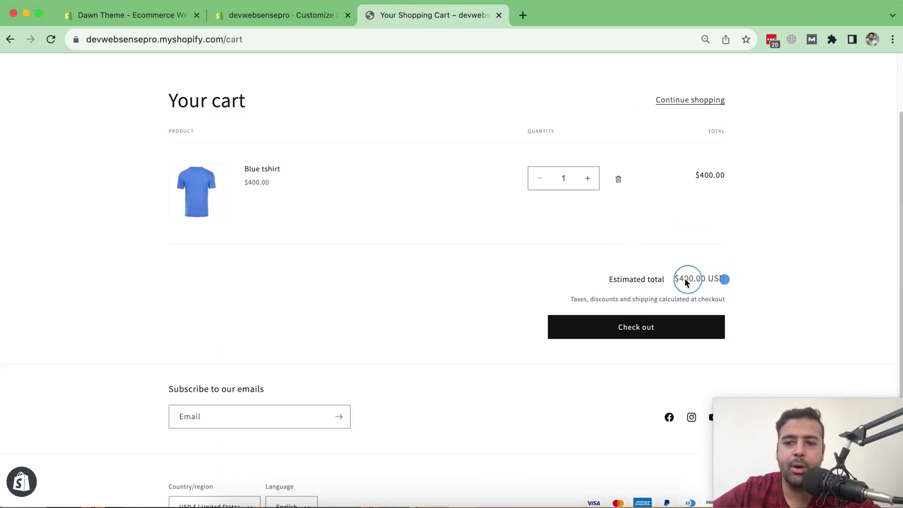
left_click_drag(606, 279, 727, 281)
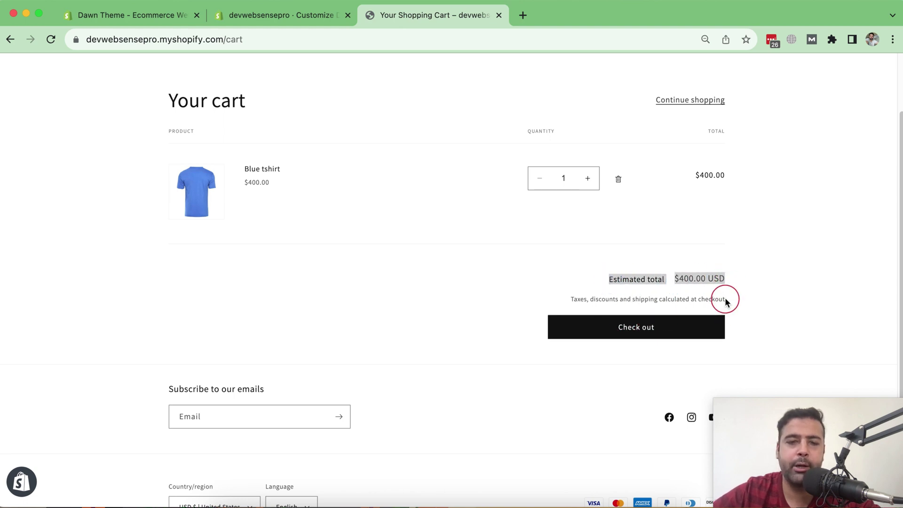
left_click(282, 21)
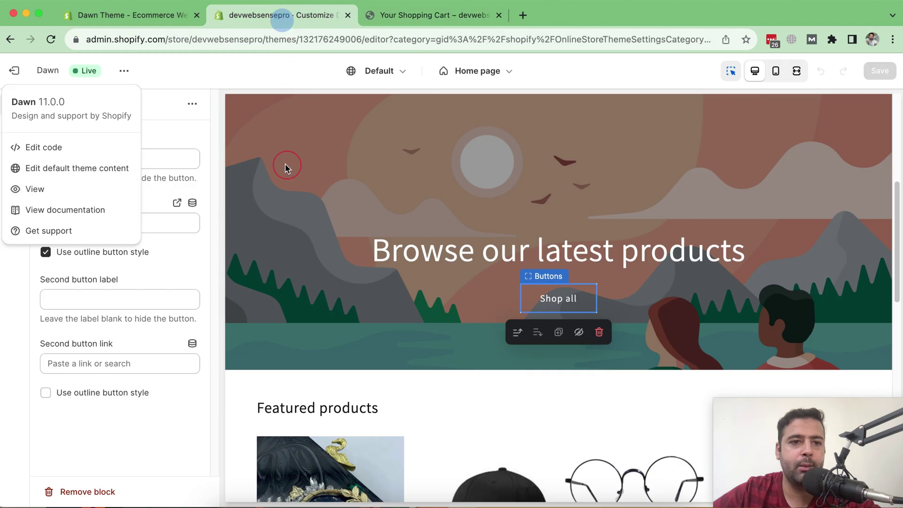
Switch the editor to the Cart template and open Subtotal settings (20px top, 100px bottom padding)
left_click(183, 76)
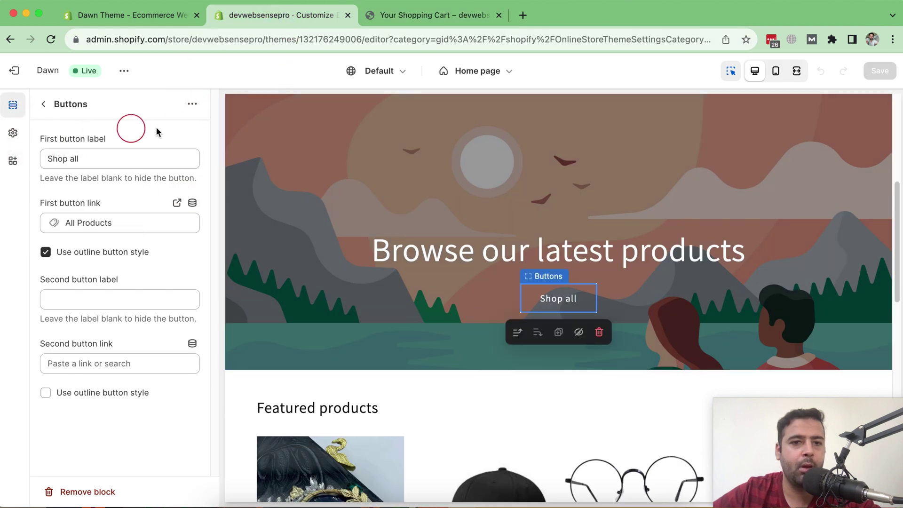
left_click(494, 73)
left_click(456, 104)
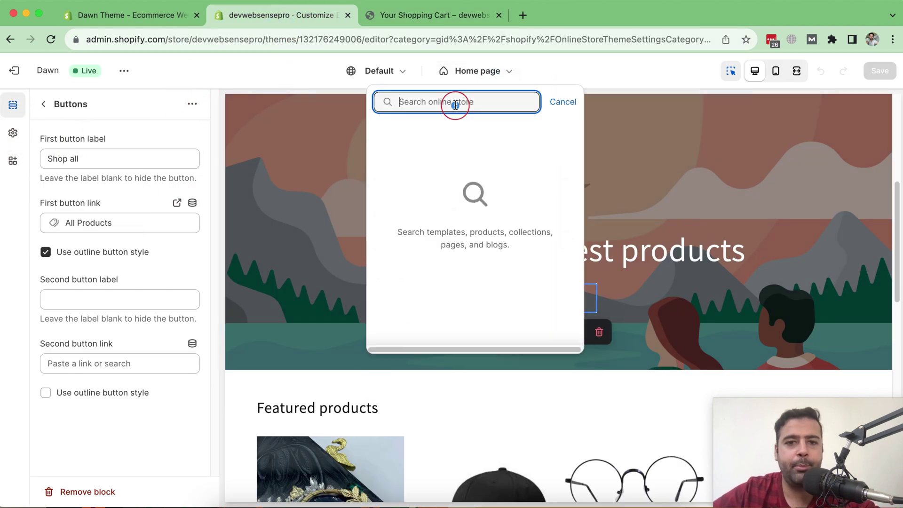
type("cart")
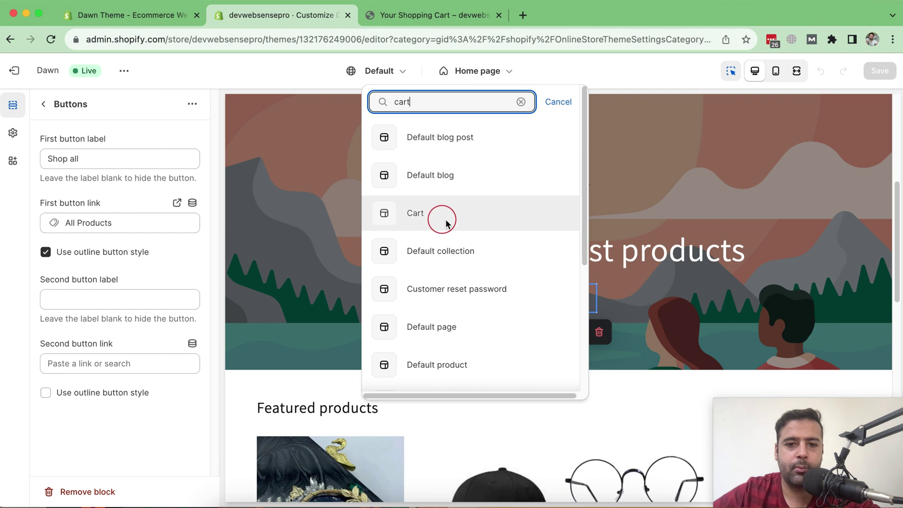
left_click(471, 220)
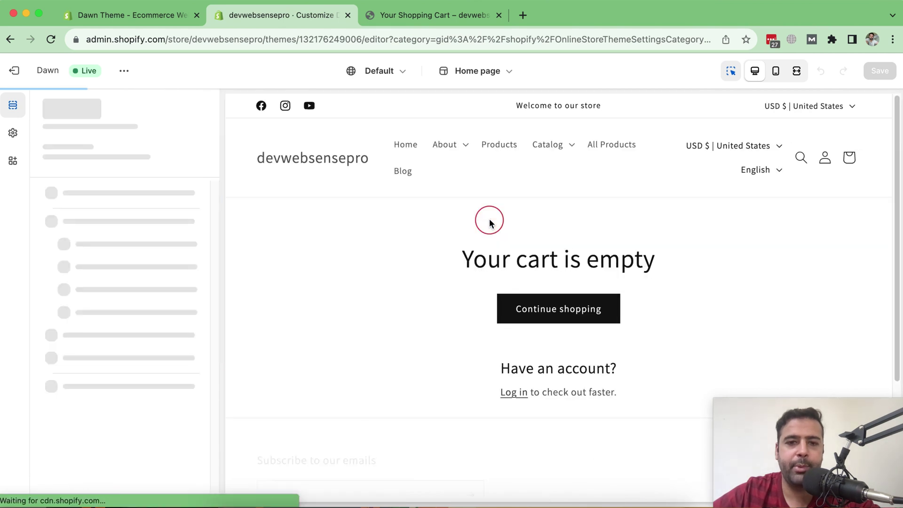
scroll(94, 327, "down", 1)
left_click(94, 324)
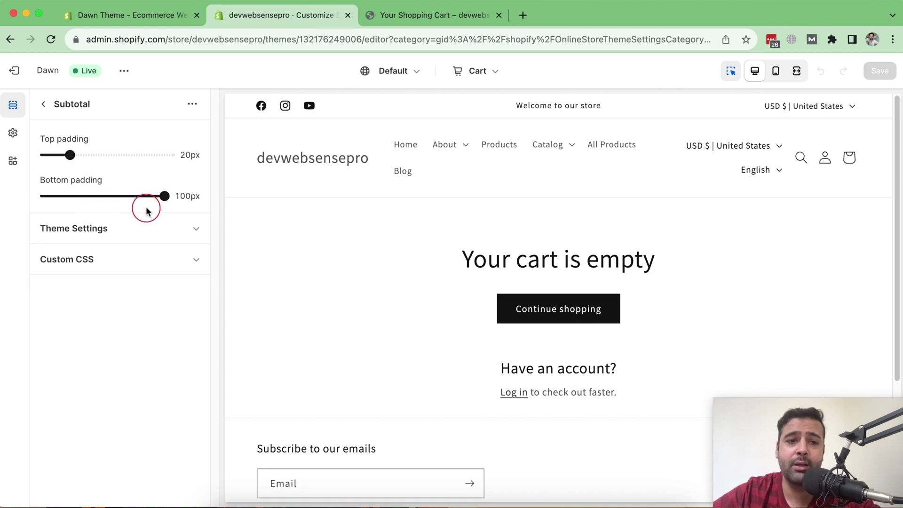
Drop the cart Subtotal bottom padding to 0px and compare it on the storefront cart page
left_click_drag(163, 196, 45, 196)
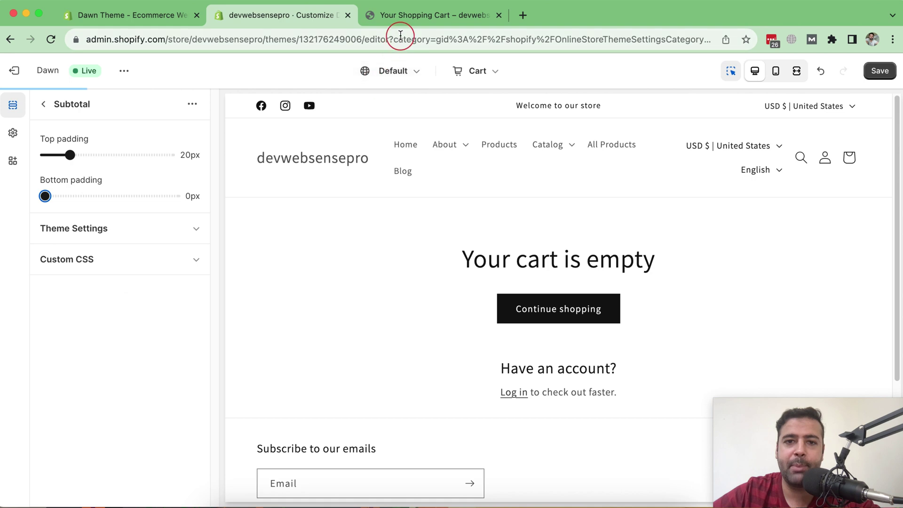
left_click(399, 16)
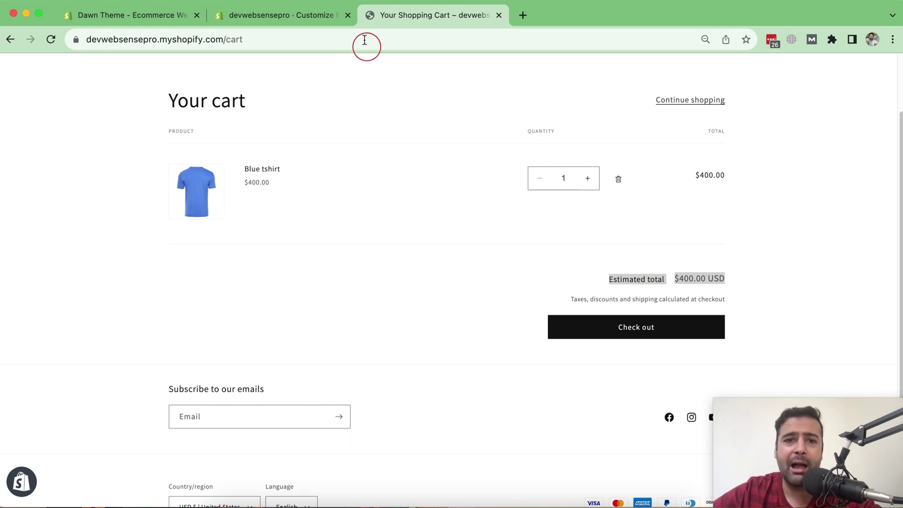
left_click(332, 14)
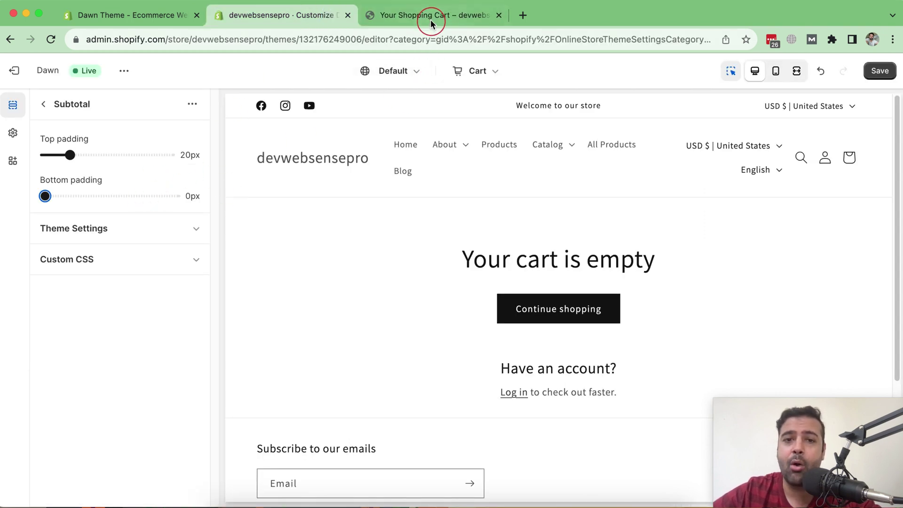
left_click(431, 19)
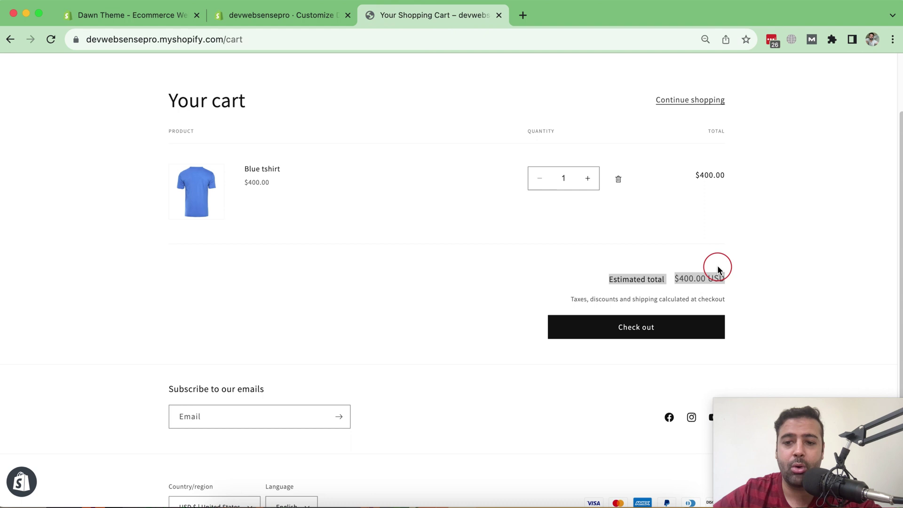
left_click(659, 294)
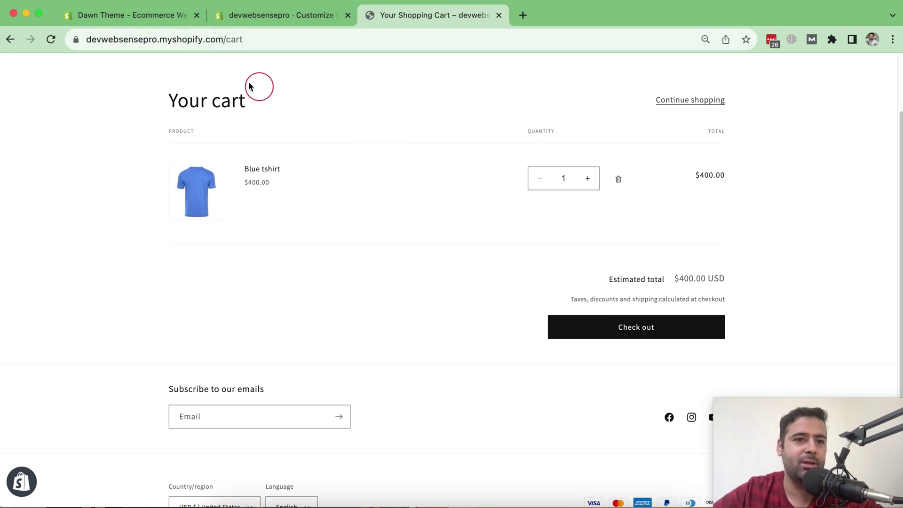
Save the theme and review the reloaded cart page showing the Blue tshirt at $400.00
left_click(264, 15)
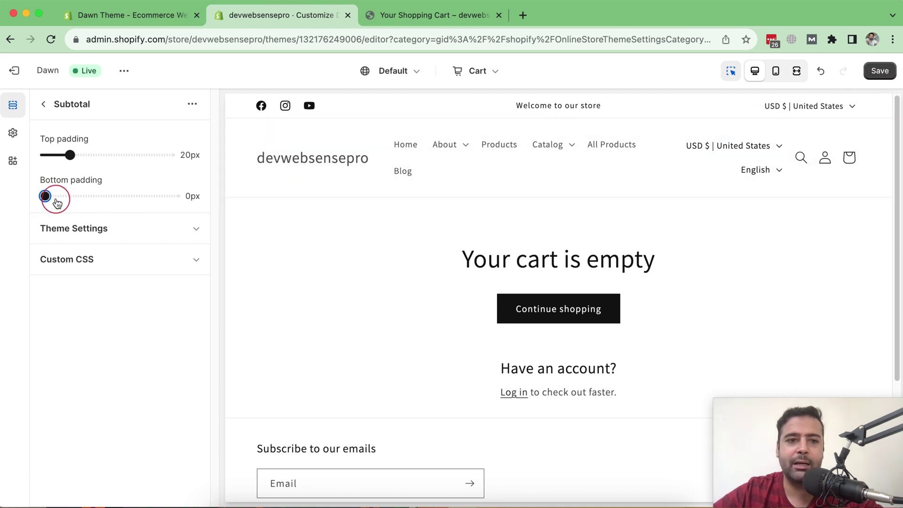
left_click(880, 71)
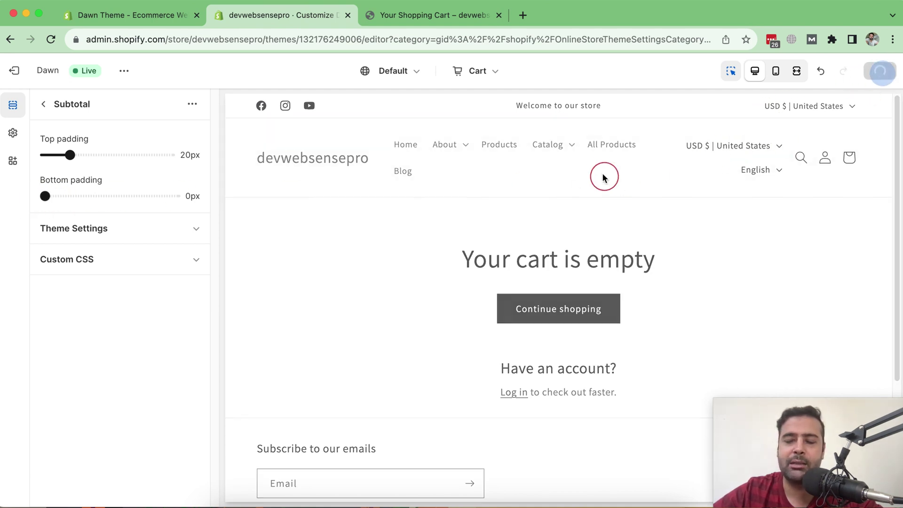
left_click(454, 17)
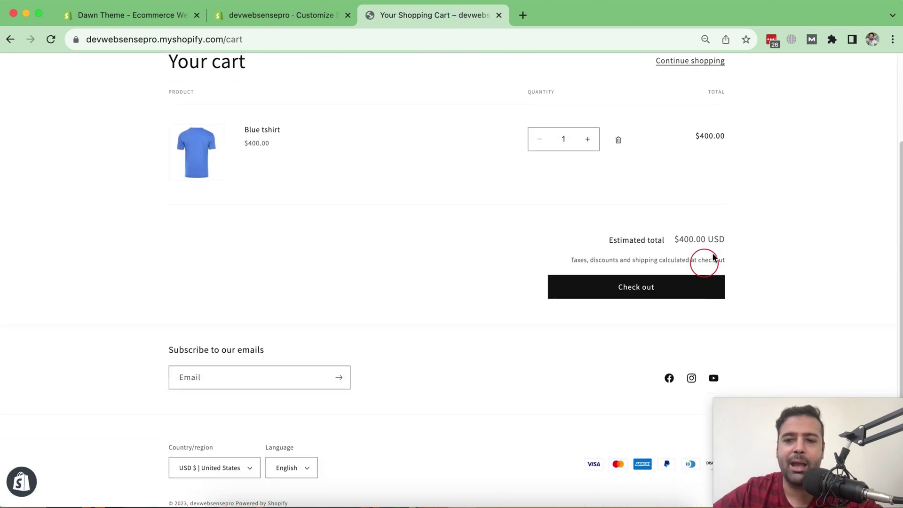
scroll(753, 226, "up", 2)
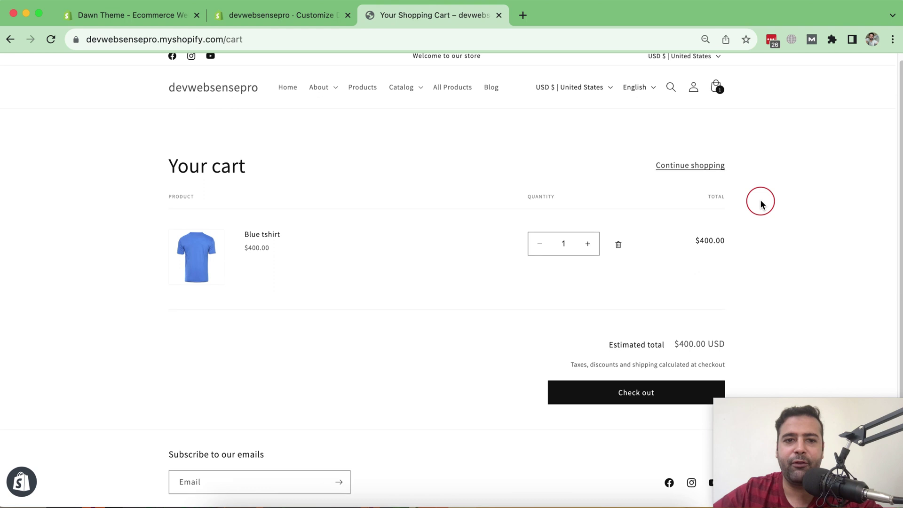
left_click(306, 15)
Set the Subtotal bottom padding to 100px, save, and reload the live cart page
left_click_drag(48, 196, 248, 208)
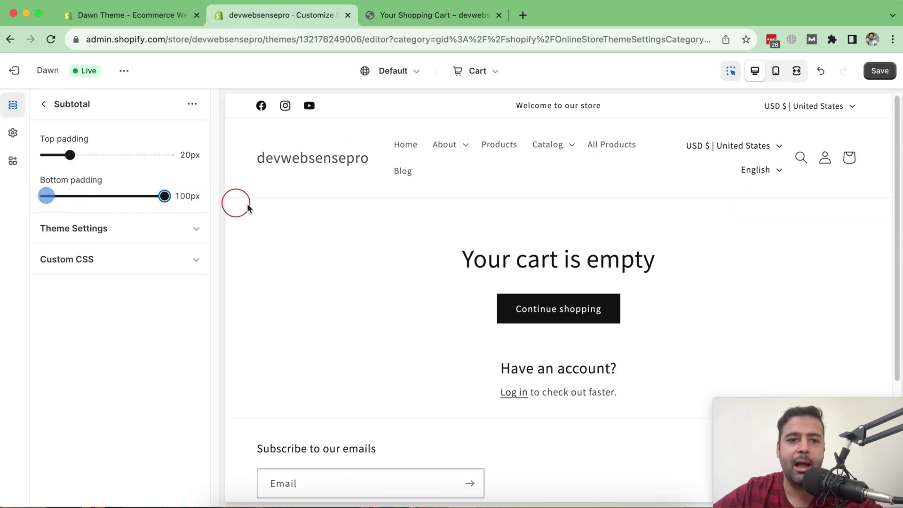
left_click(879, 70)
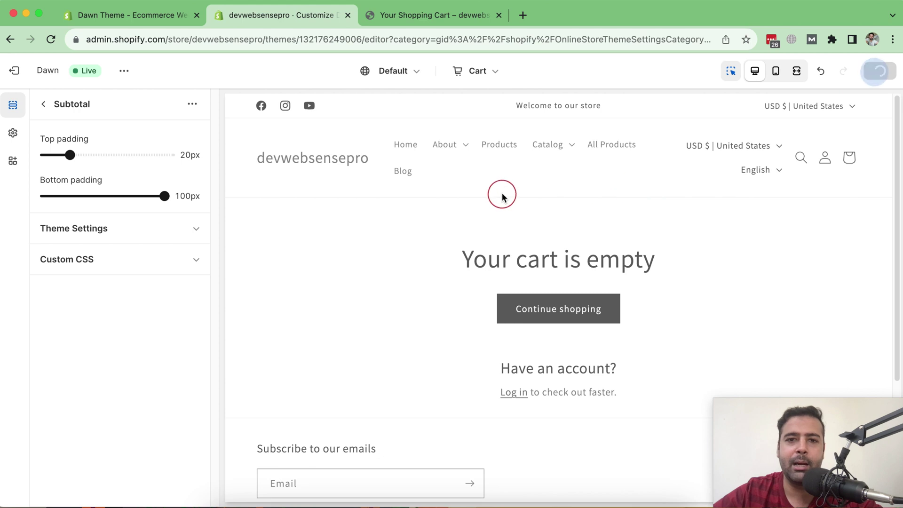
left_click(439, 18)
key("super+r")
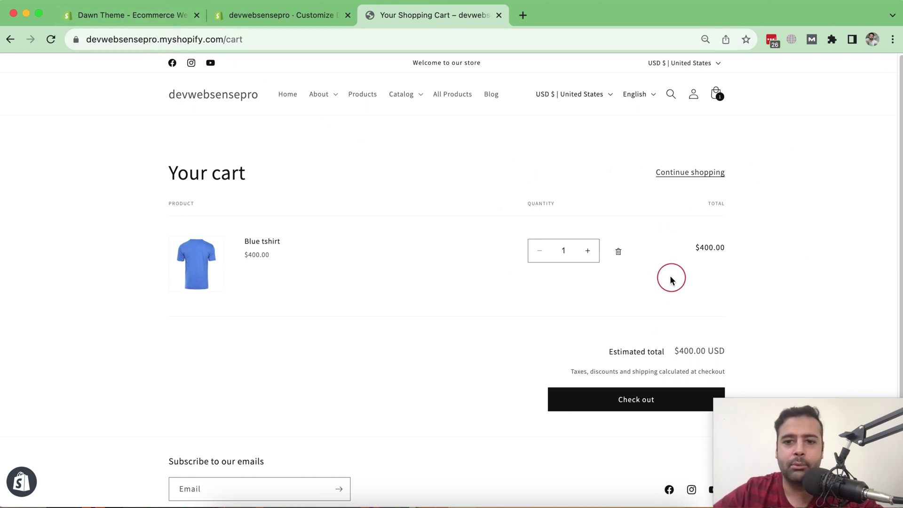
Mark the 'Quick order list' bullet in the Dawn changelog's Added list
left_click(145, 19)
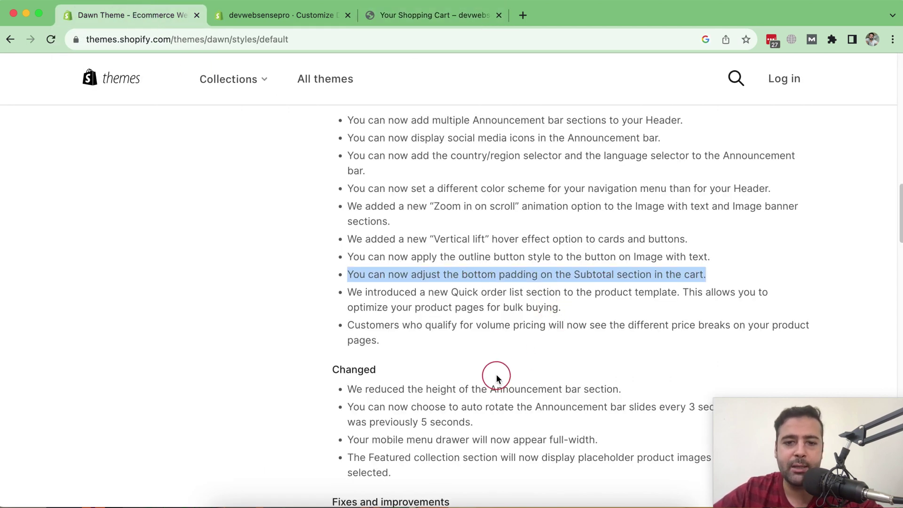
scroll(498, 372, "down", 1)
left_click_drag(350, 291, 564, 306)
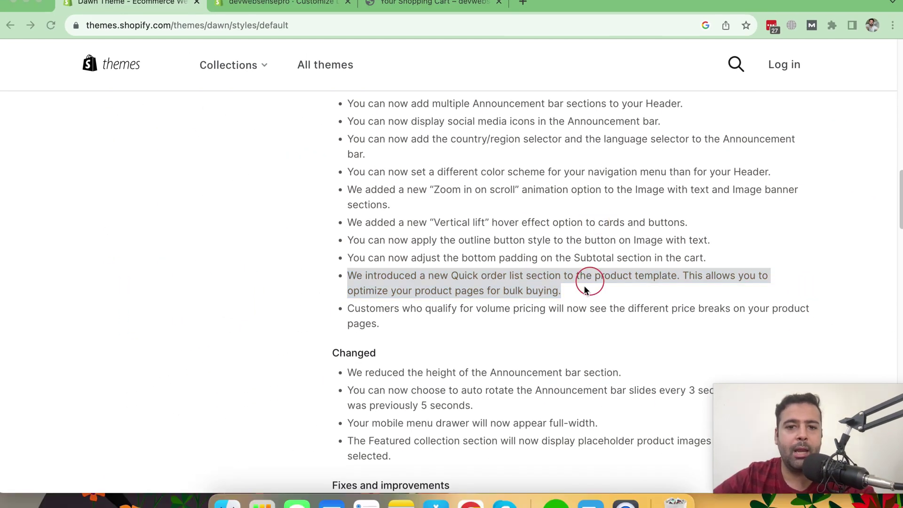
Open the Default product template in the theme editor by searching 'pro' in the page selector
left_click(292, 3)
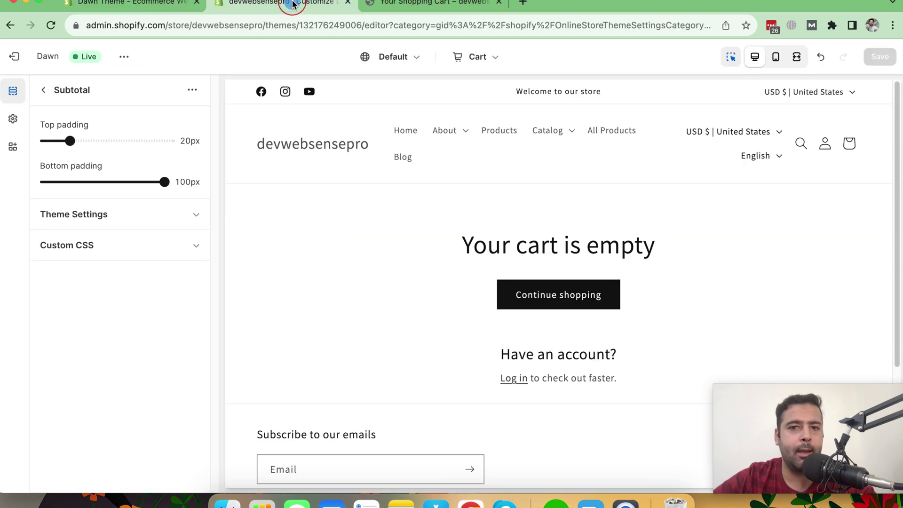
left_click(496, 59)
left_click(488, 88)
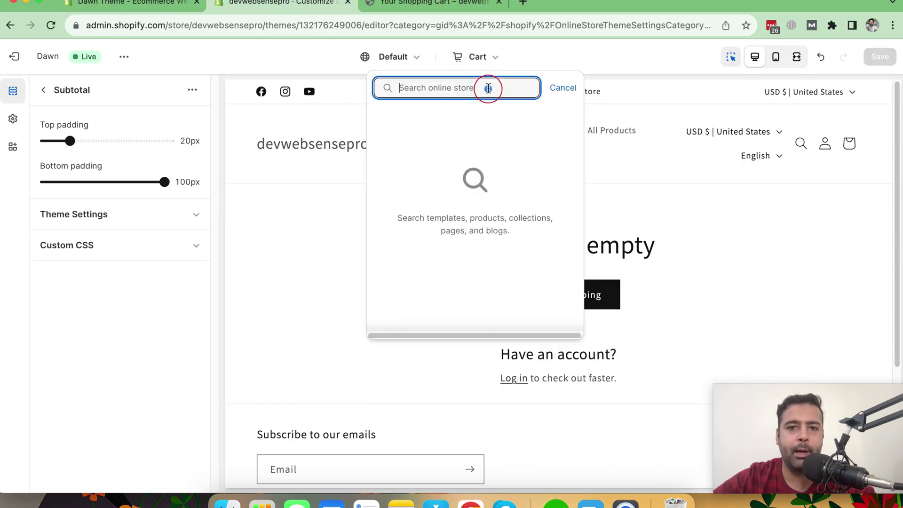
type("prod")
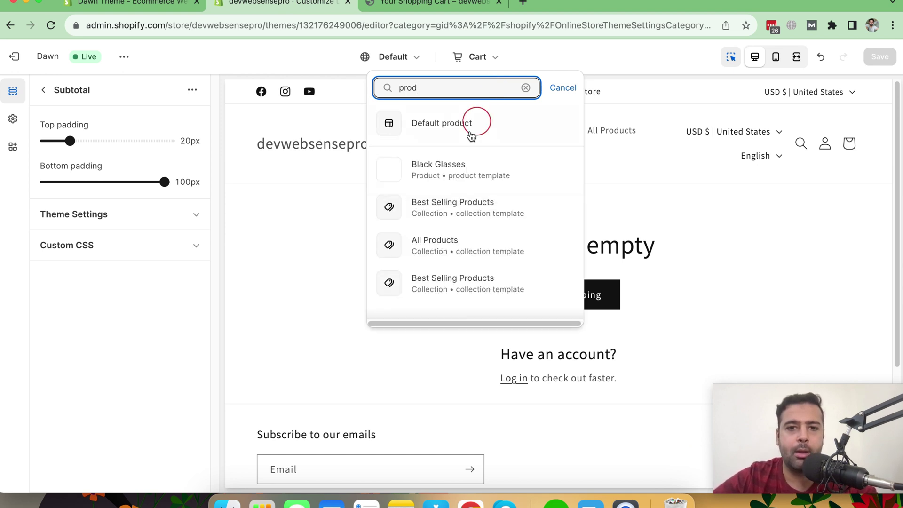
left_click(437, 131)
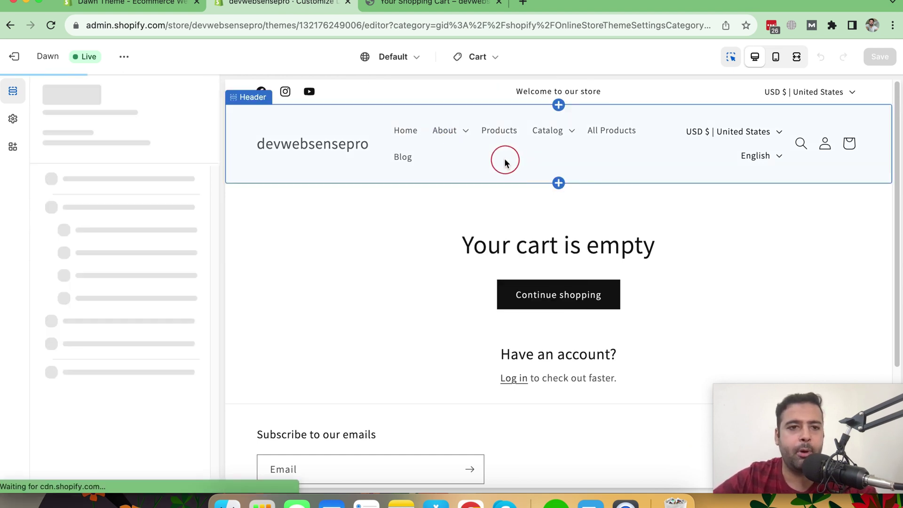
scroll(743, 173, "down", 10)
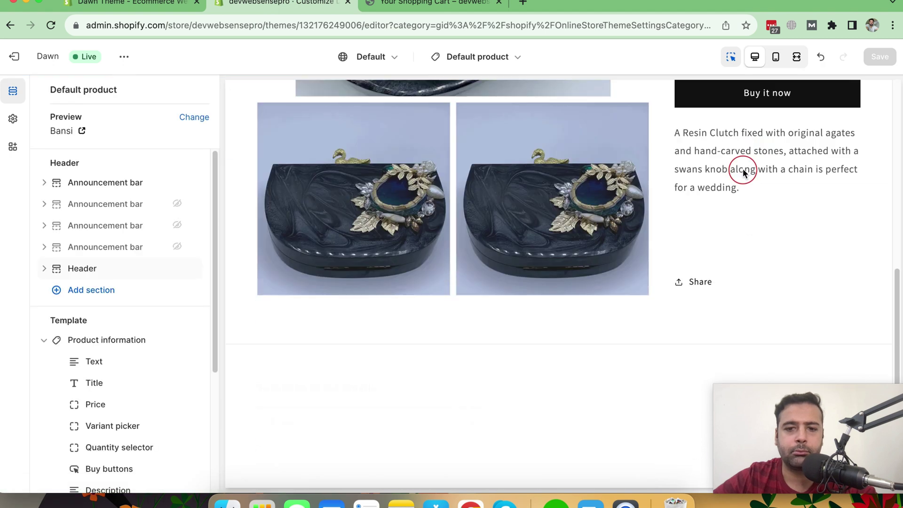
scroll(746, 204, "up", 6)
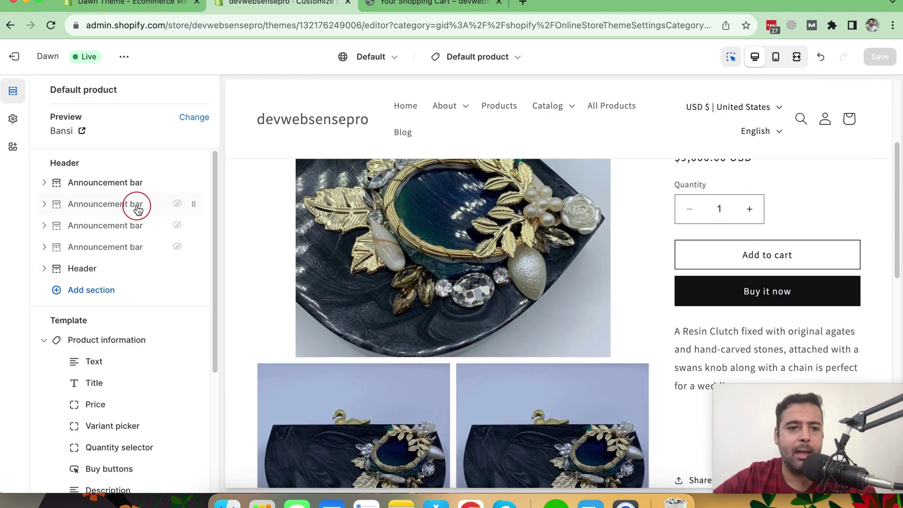
scroll(135, 204, "down", 5)
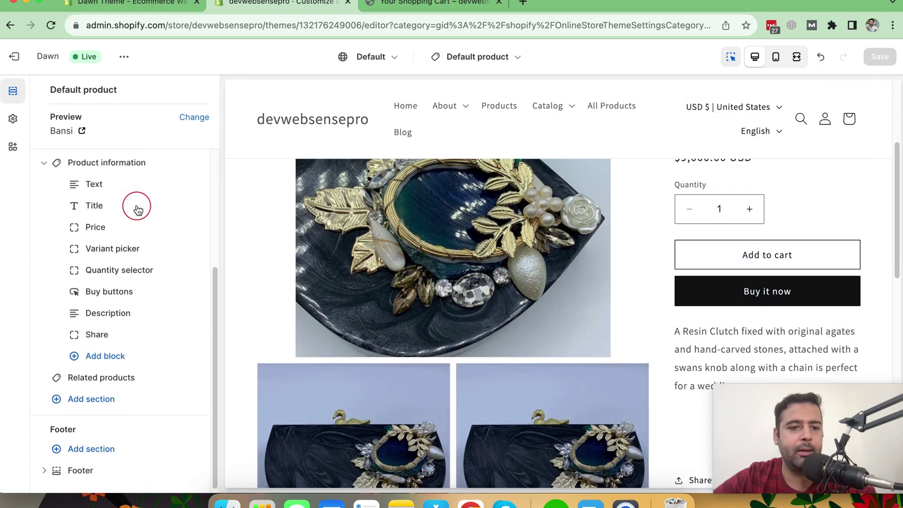
Add a Quick order list section above Related products and save the template
left_click(83, 401)
type("quick")
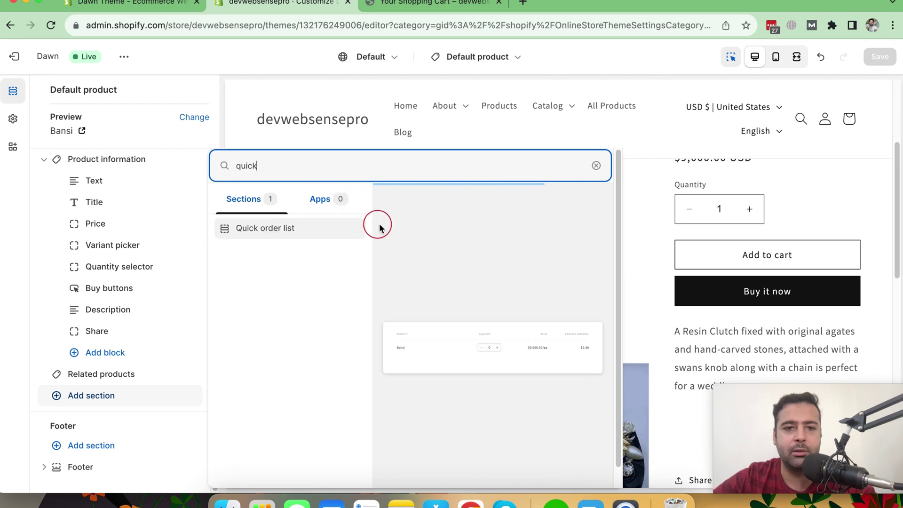
left_click(293, 234)
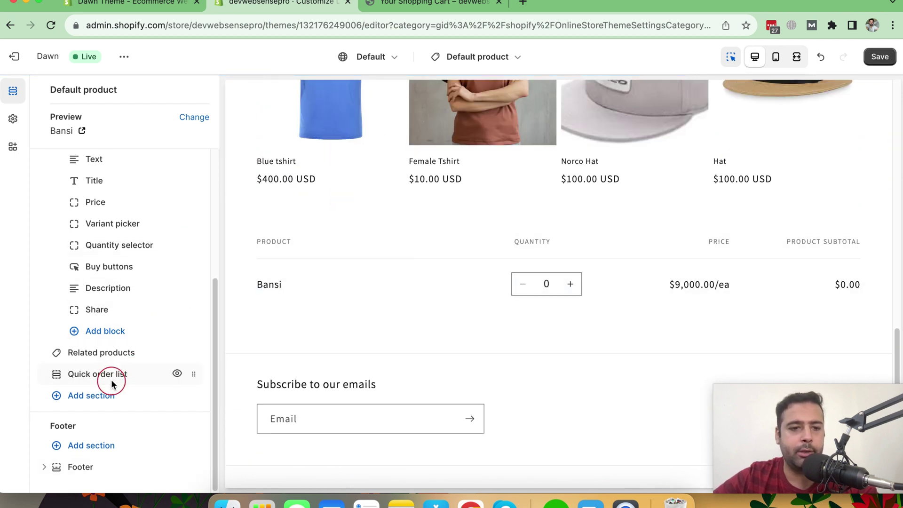
left_click_drag(109, 376, 118, 364)
left_click_drag(188, 374, 193, 358)
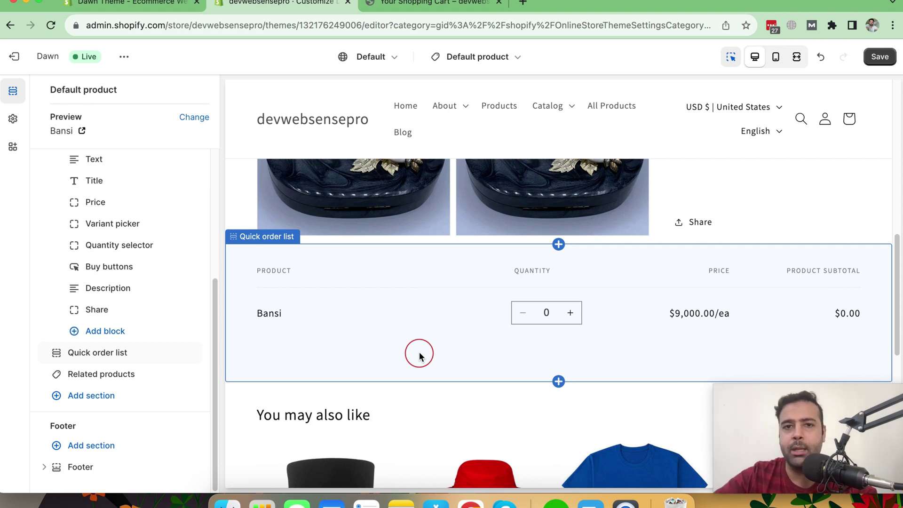
left_click(879, 56)
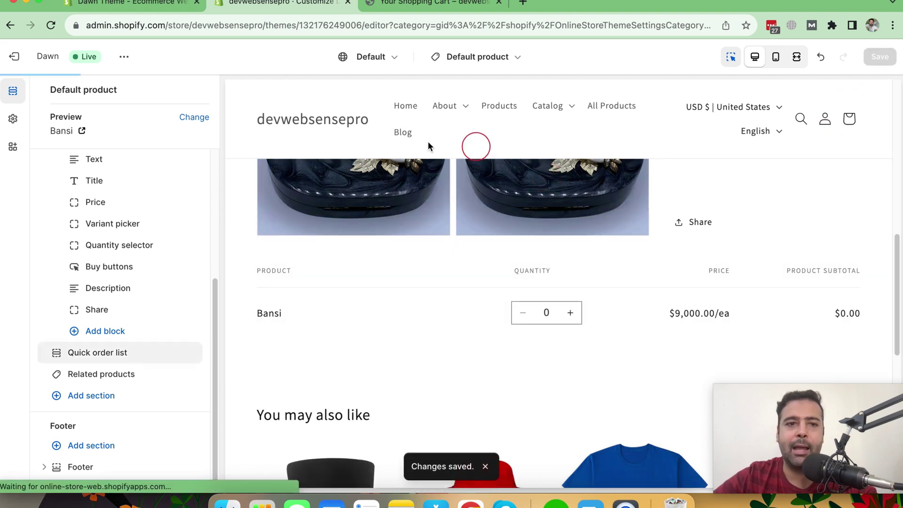
Open the Blue tshirt product page from the storefront cart and check the cart contents
left_click(443, 3)
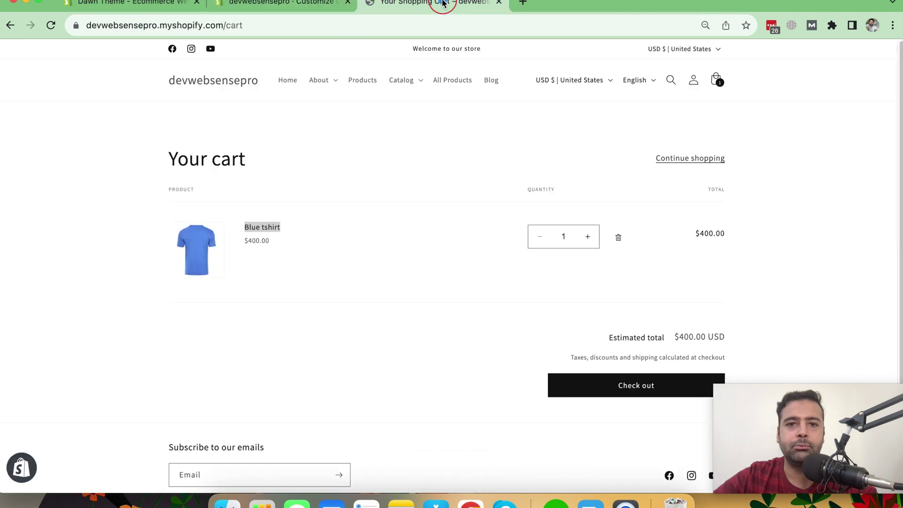
left_click(259, 229)
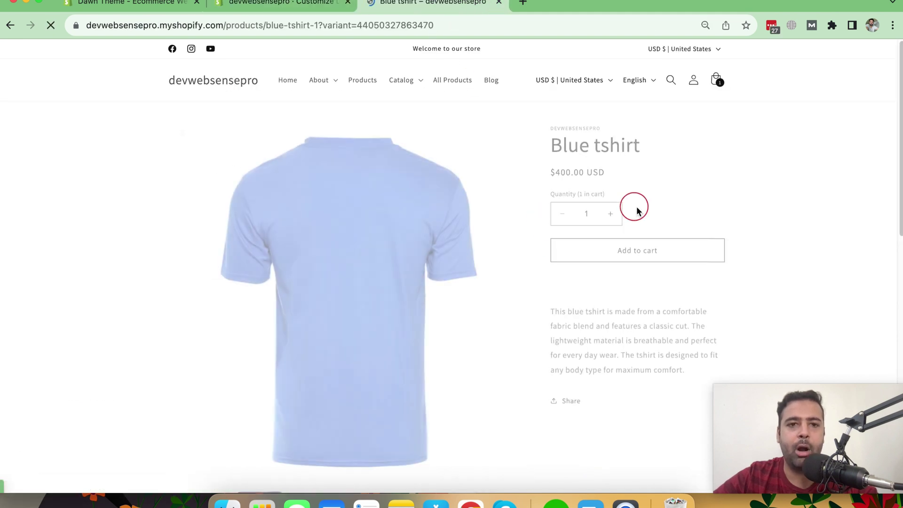
scroll(808, 124, "down", 15)
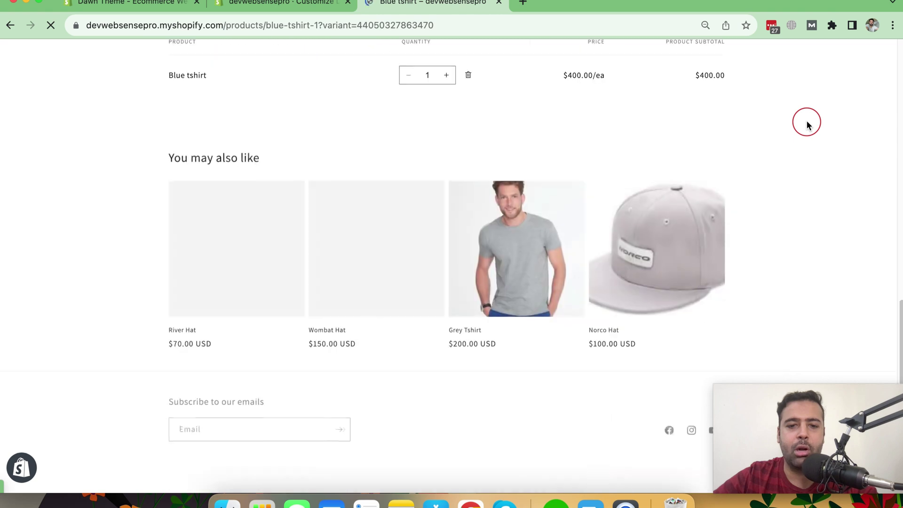
scroll(808, 123, "up", 5)
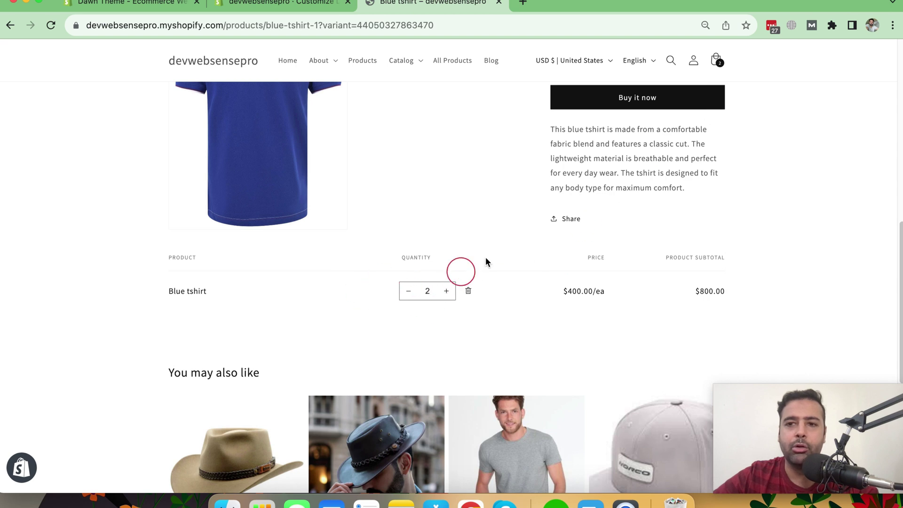
left_click(720, 63)
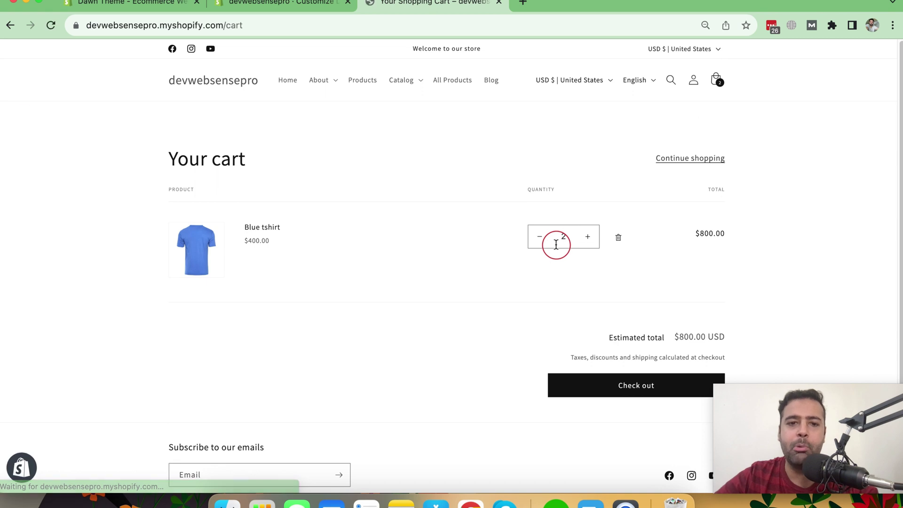
Raise the Blue tshirt quantity to 4 ($1,600.00) in the quick order list
left_click(259, 230)
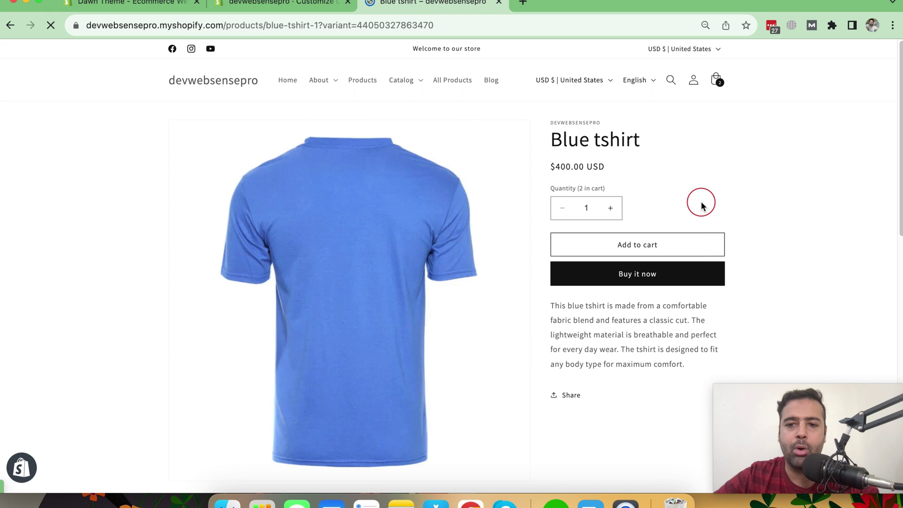
scroll(701, 203, "down", 4)
left_click(447, 305)
left_click(447, 305)
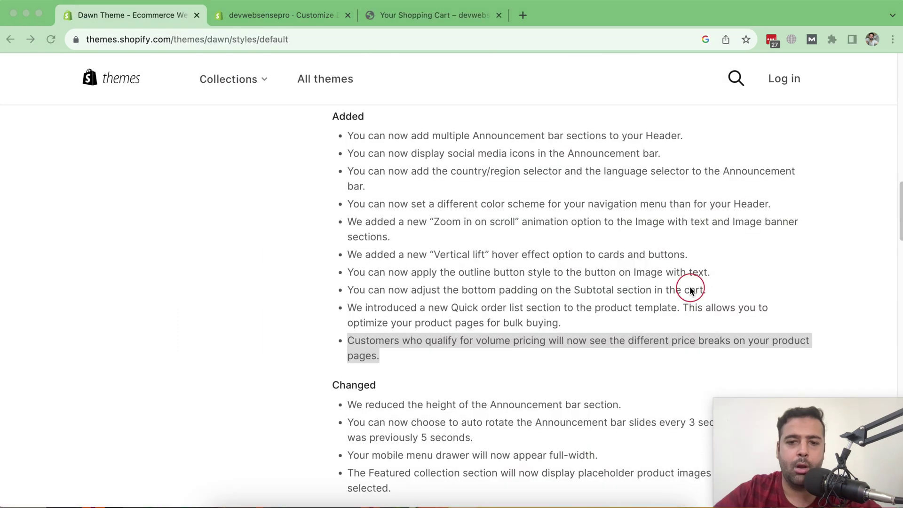